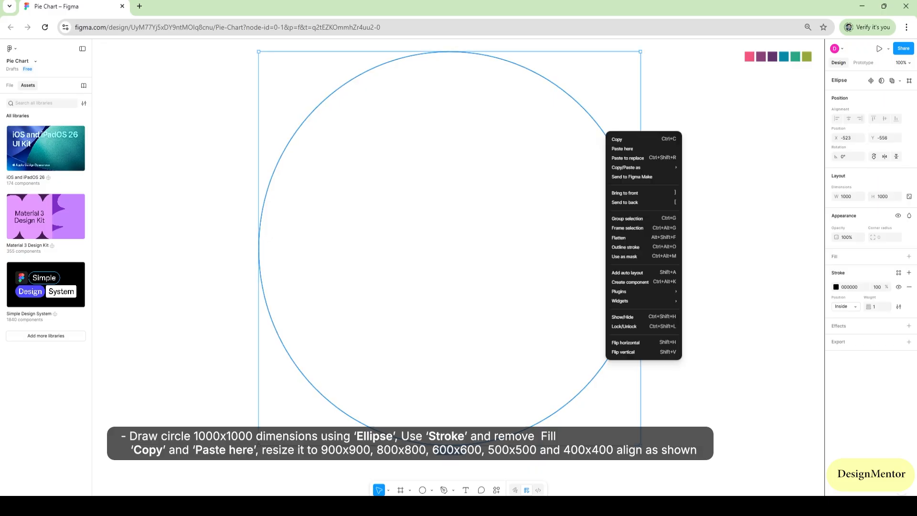
Step: Duplicate the 1000 × 1000 circle, resize the copy to 900 × 900 and center it inside the original
click(621, 139)
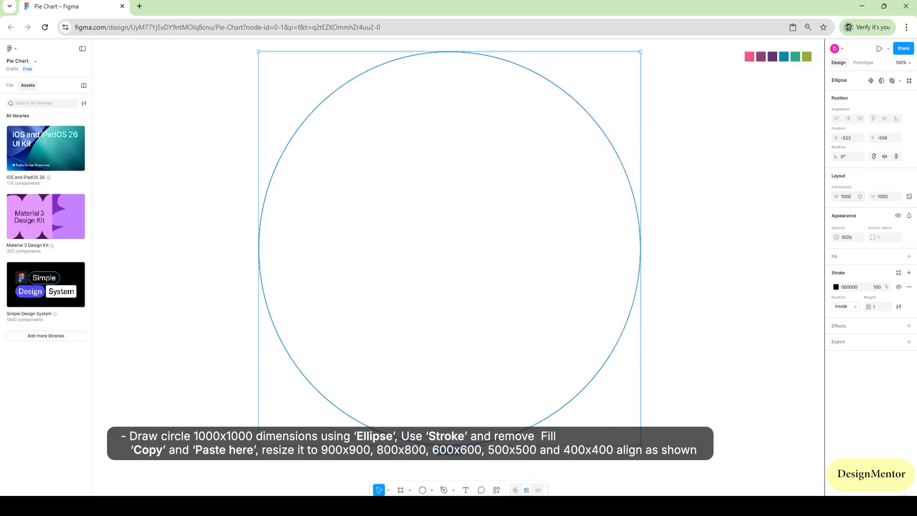
click(846, 196)
text(900)
key(Tab)
text(900)
key(Return)
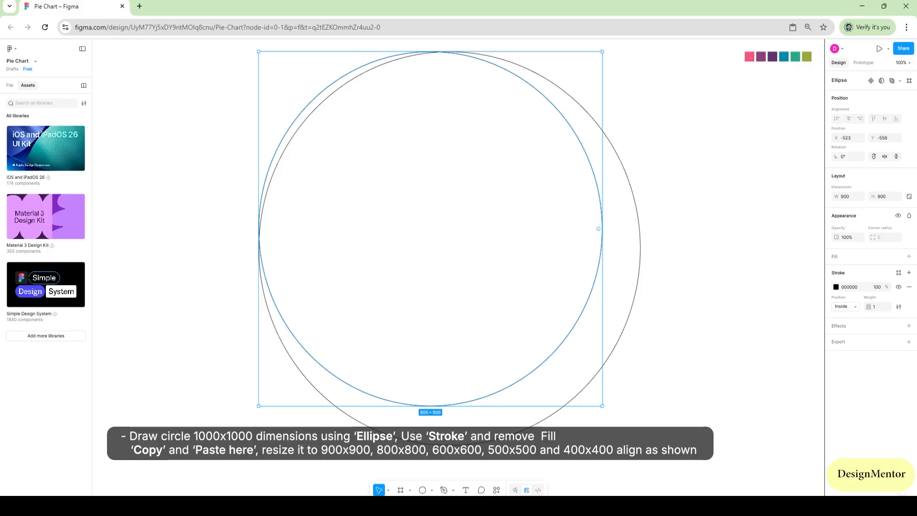
drag(585, 153, 604, 172)
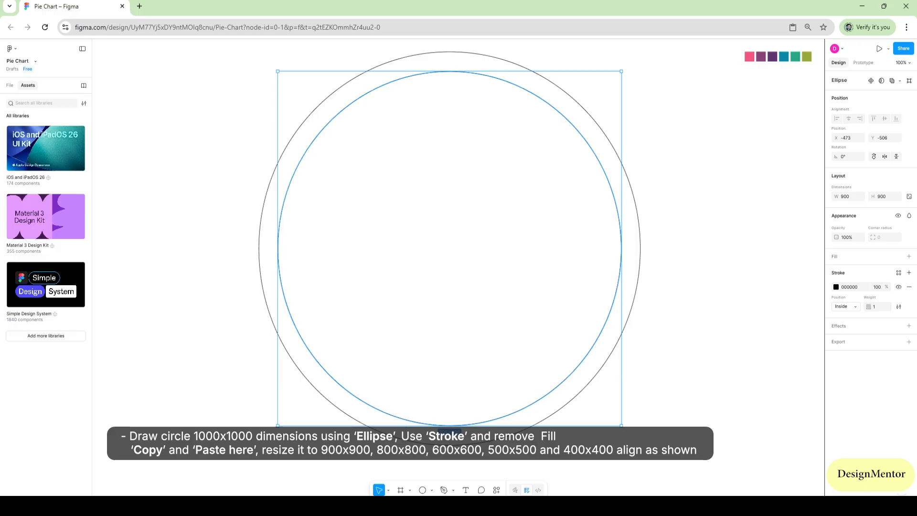
Step: Add an 800 × 800 copy of the circle and center it inside the 900 × 900 circle
click(848, 196)
text(800)
key(Return)
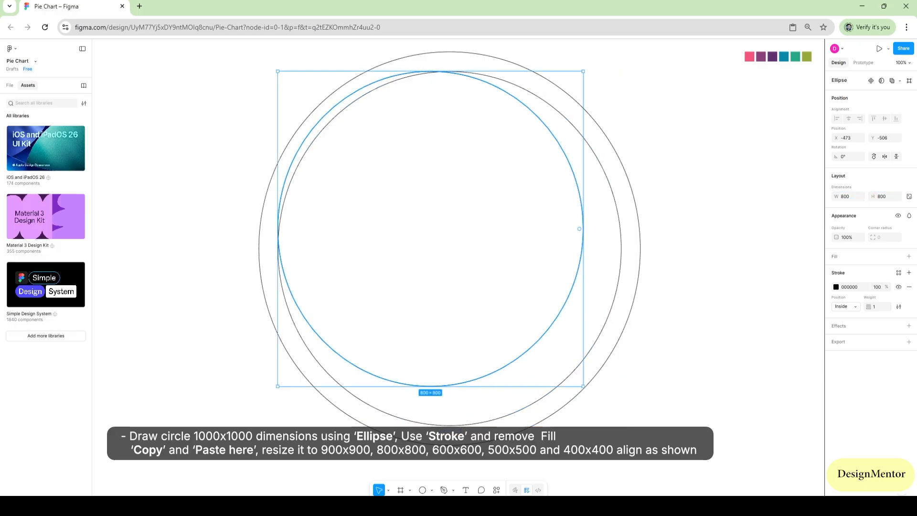
drag(430, 229, 449, 248)
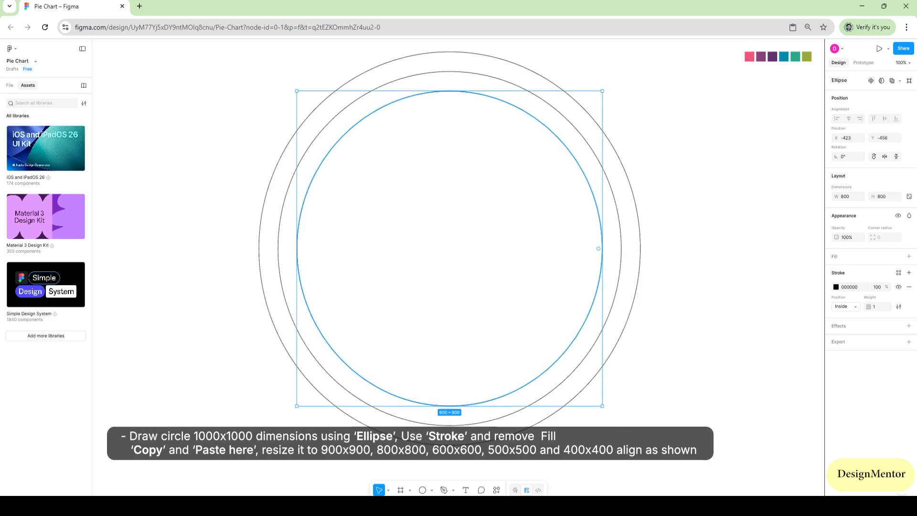
Step: Add a 700 × 700 copy of the circle and center it inside the 800 × 800 circle
click(845, 196)
text(700)
key(Return)
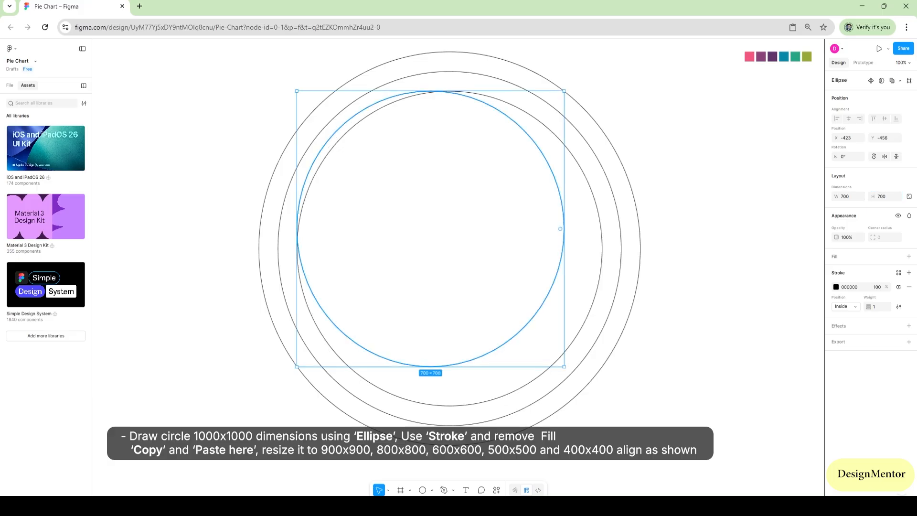
drag(430, 229, 448, 248)
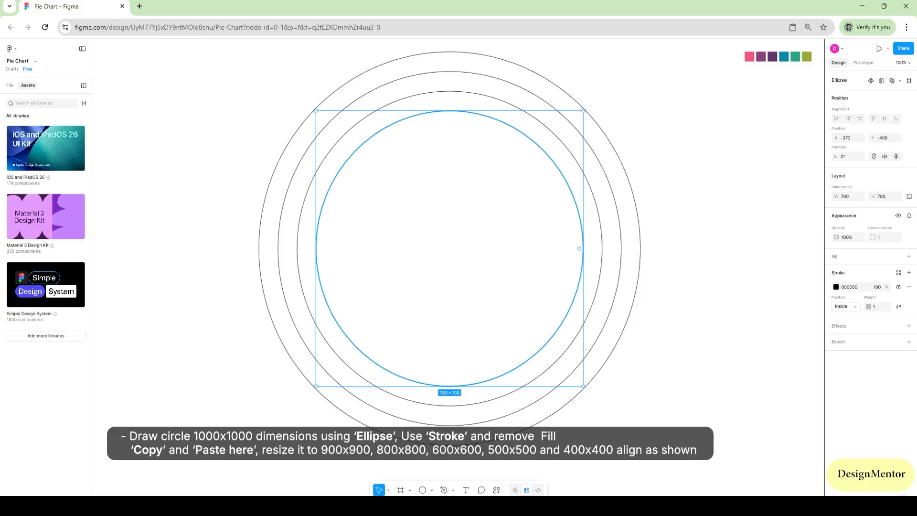
Step: Add a 600 × 600 copy of the circle and center it inside the 700 × 700 circle
click(844, 196)
text(600)
key(Tab)
text(600)
key(Return)
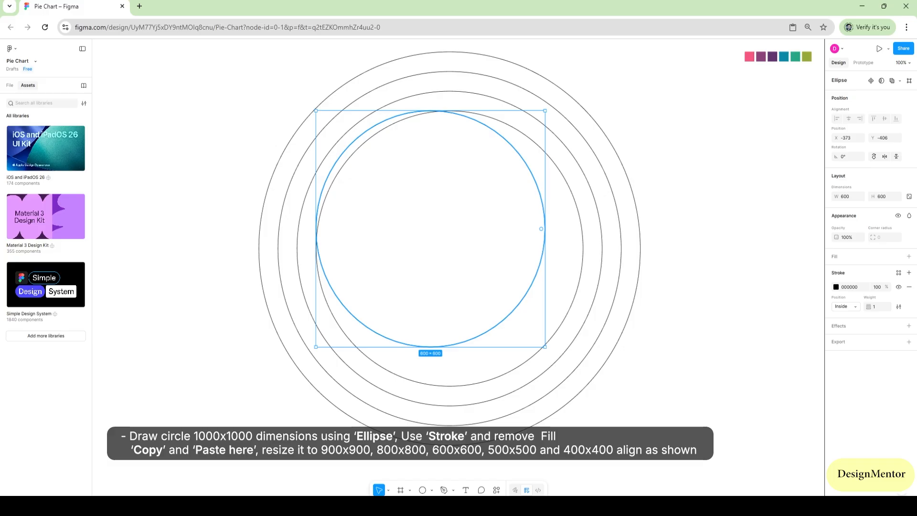
drag(511, 309, 531, 329)
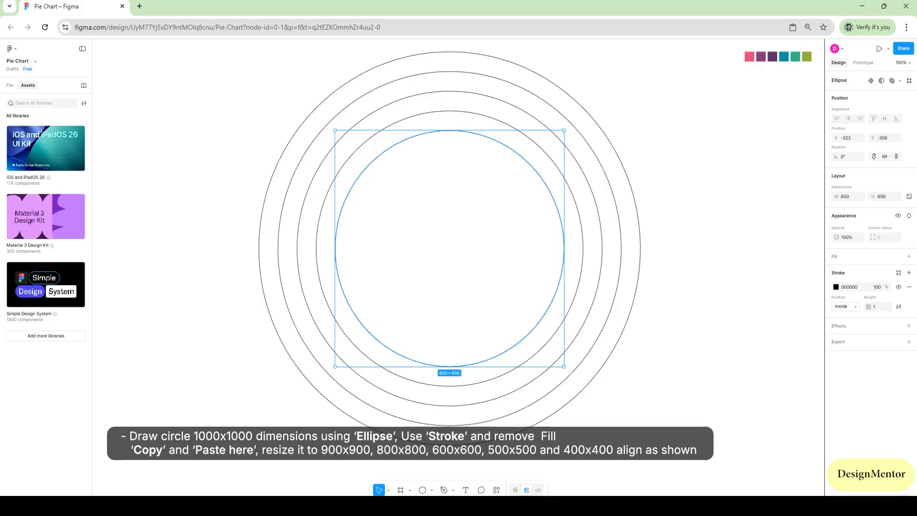
Step: Add a 500 × 500 copy of the circle and center it inside the 600 × 600 circle
click(847, 196)
text(500)
key(Tab)
text(5)
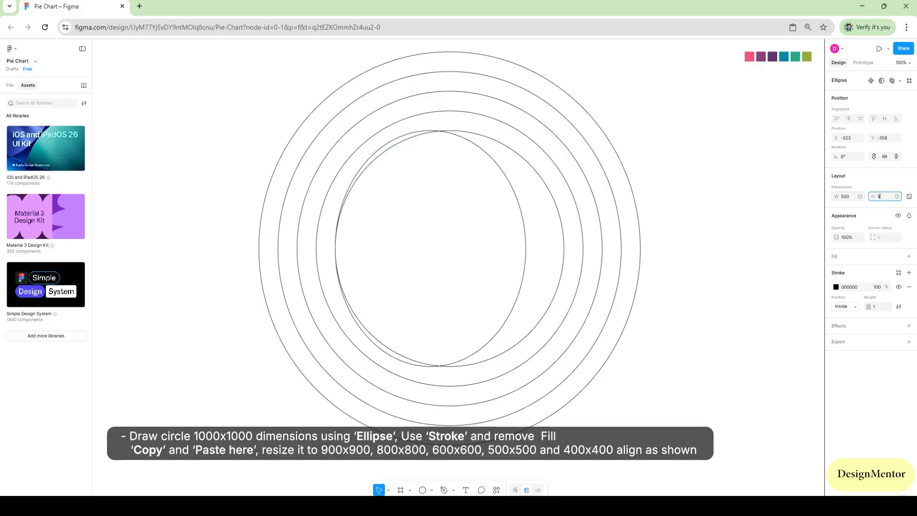
text(00)
key(Return)
drag(431, 229, 450, 248)
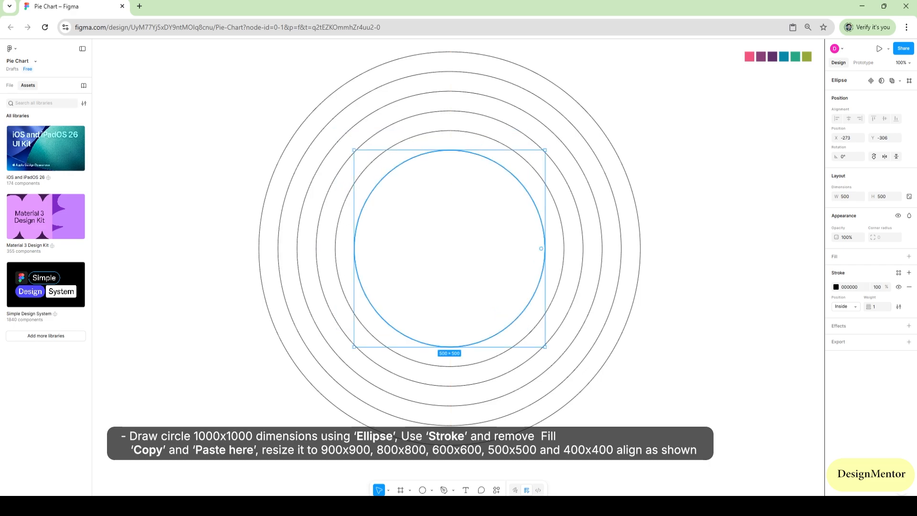
Step: Add a 400 × 400 copy of the circle and center it inside the 500 × 500 circle
click(845, 196)
text(400)
key(Tab)
text(400)
key(Return)
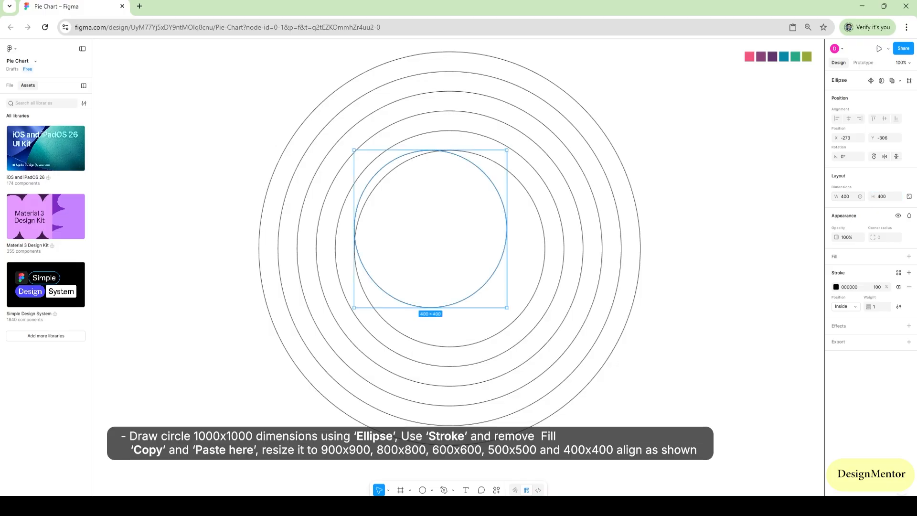
drag(430, 229, 449, 248)
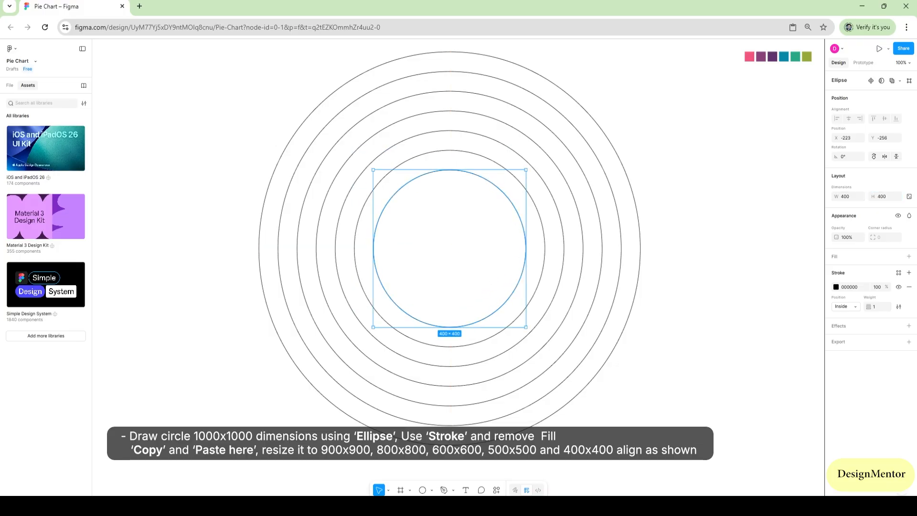
key(Escape)
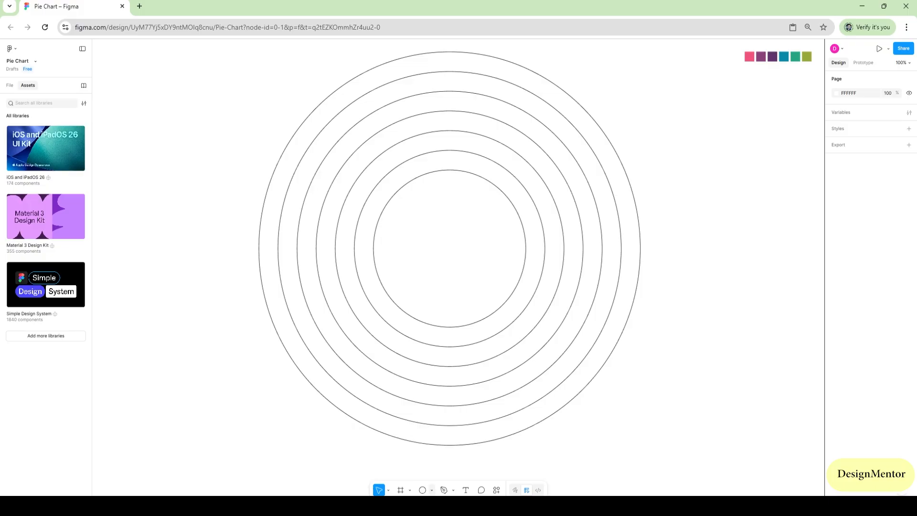
Step: Draw a horizontal line about 568 long from just outside the outer circle's left edge to slightly past the center
click(432, 490)
click(456, 427)
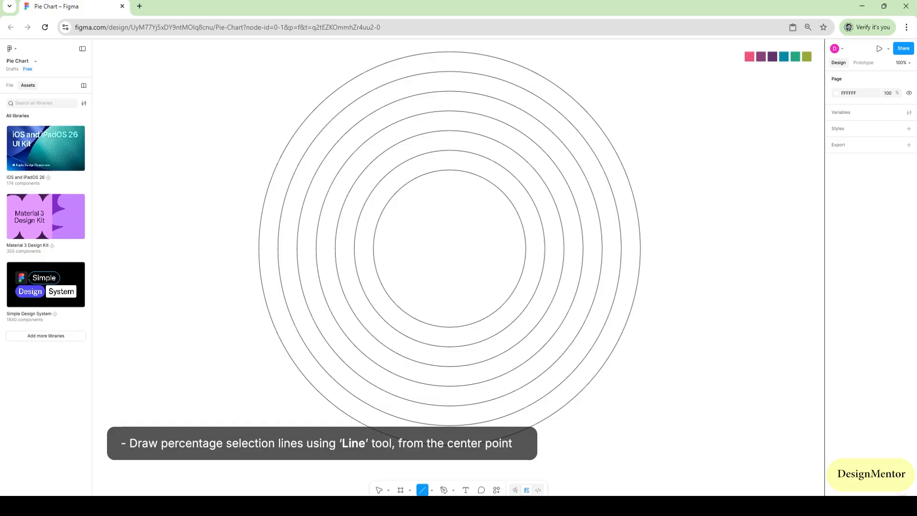
drag(250, 245, 466, 244)
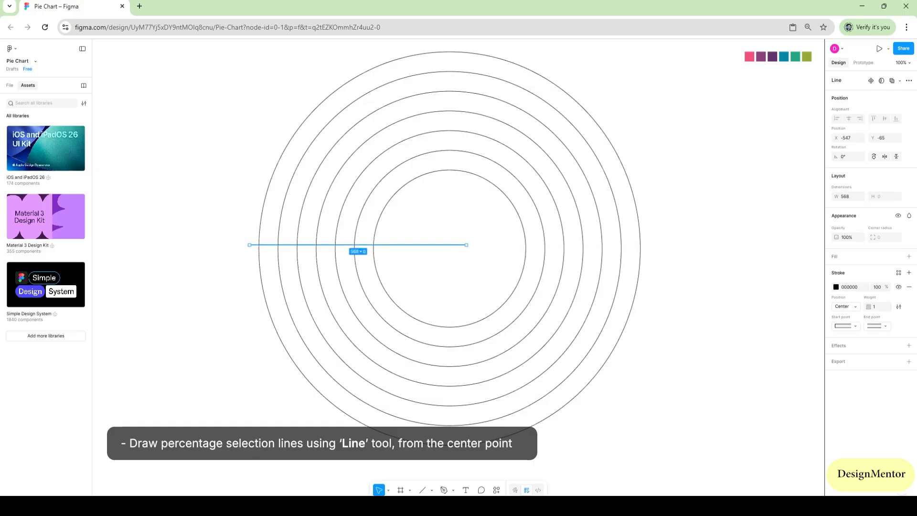
Step: Nudge the horizontal line 9 px down and 5 px left onto the circles' horizontal centerline
key(Down)
key(Down)
key(Down)
key(Down)
key(Down)
key(Down)
key(Down)
key(Down)
key(Down)
key(Left)
key(Left)
key(Left)
key(Left)
key(Left)
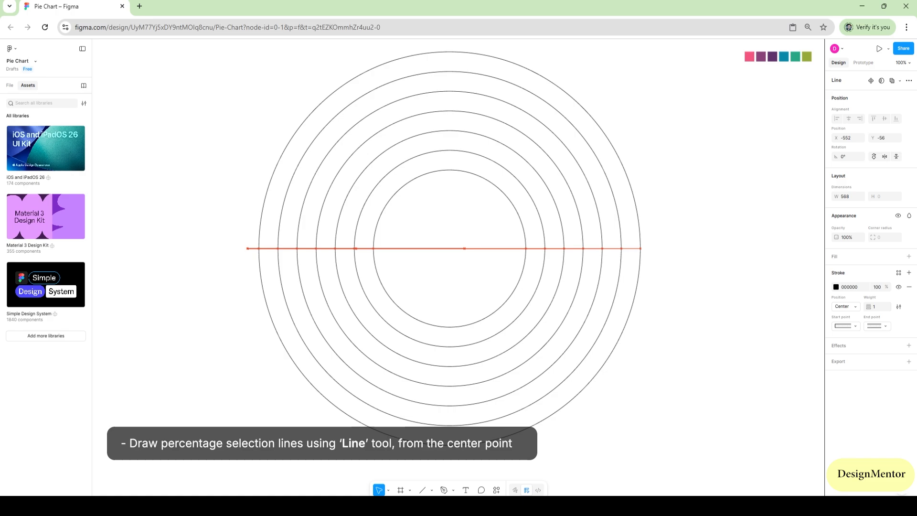
key(Escape)
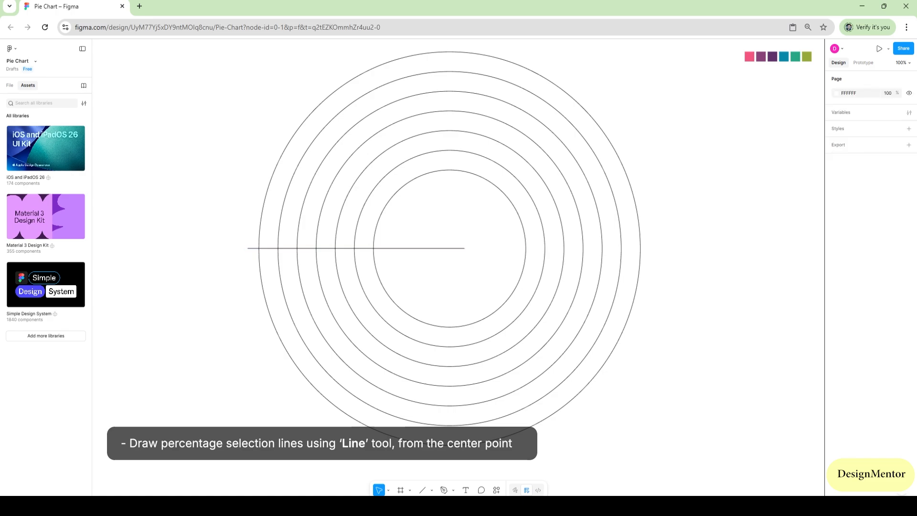
Step: Draw a vertical line about 533 long from the center down past the outer circle and shift it slightly down
key(l)
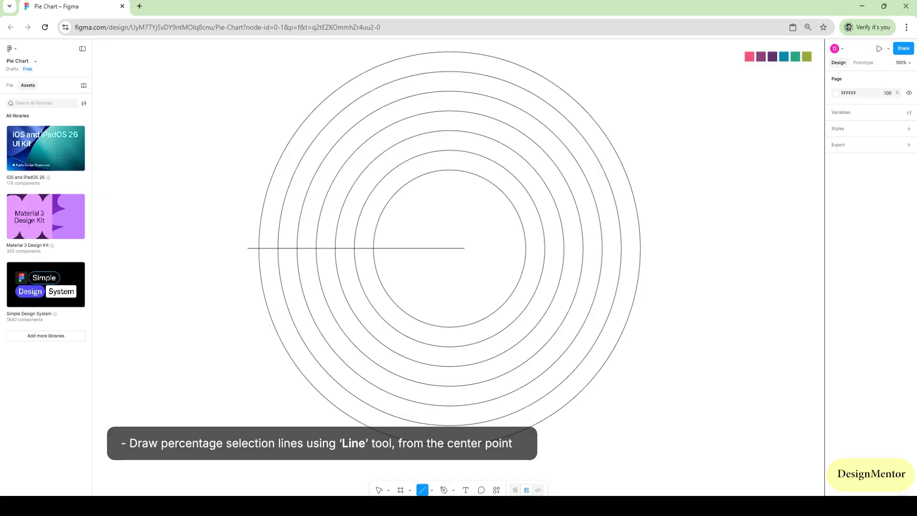
drag(450, 244, 449, 452)
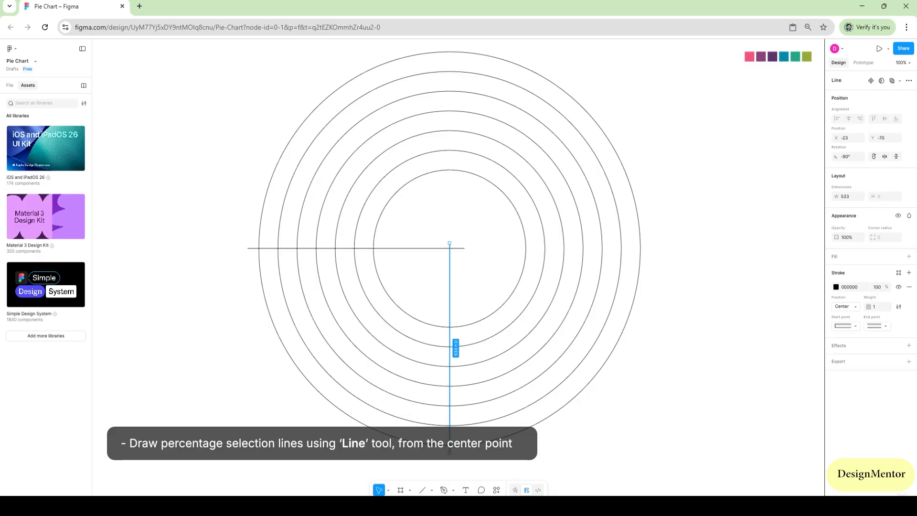
key(Escape)
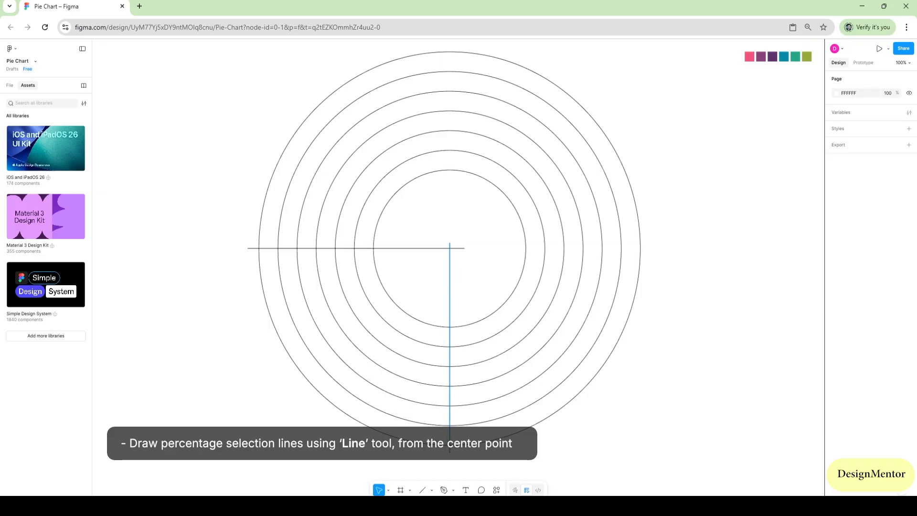
drag(450, 337, 449, 339)
key(Escape)
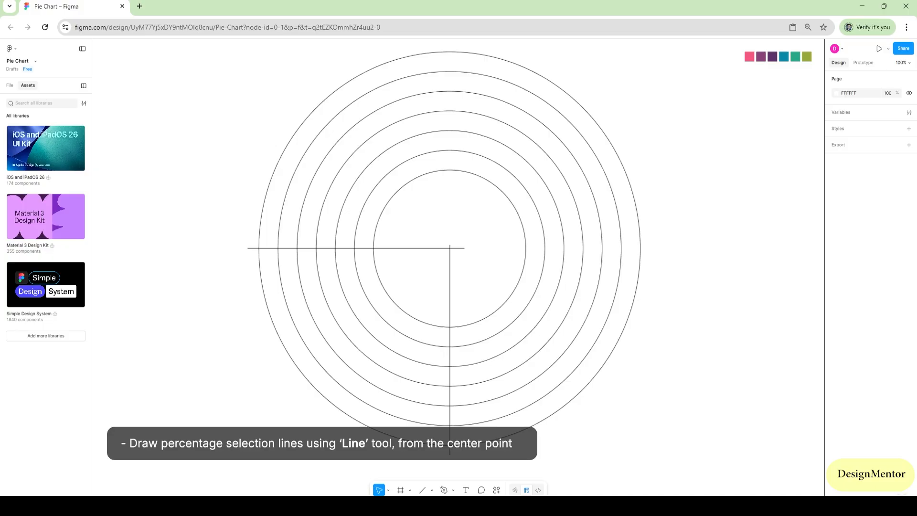
Step: Draw a line about 514 long from the center up past the outer circle at about 81°, and shift it slightly down
key(l)
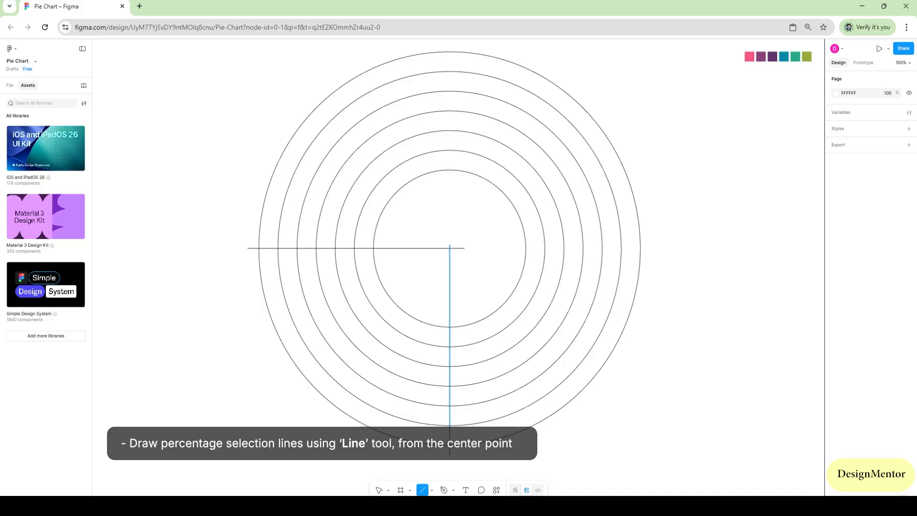
mouse_move(449, 248)
mouse_down()
mouse_move(449, 51)
mouse_move(480, 48)
mouse_up()
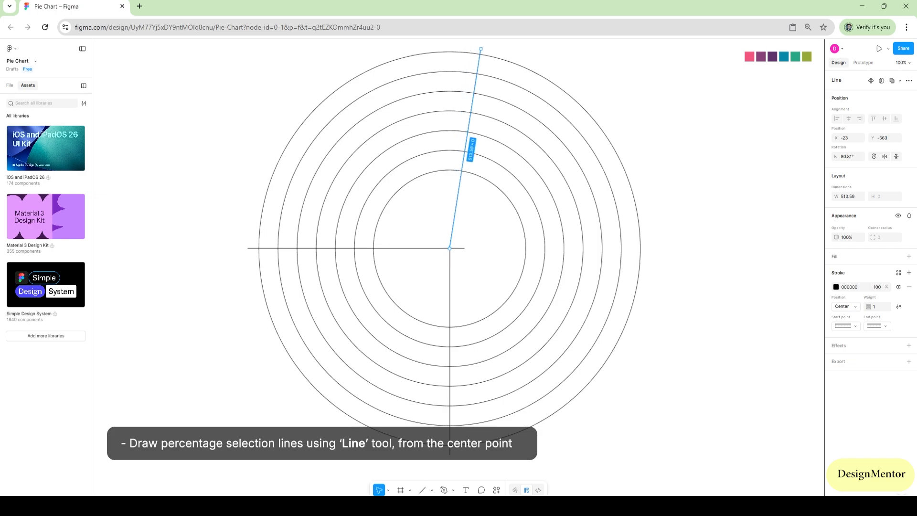
key(Escape)
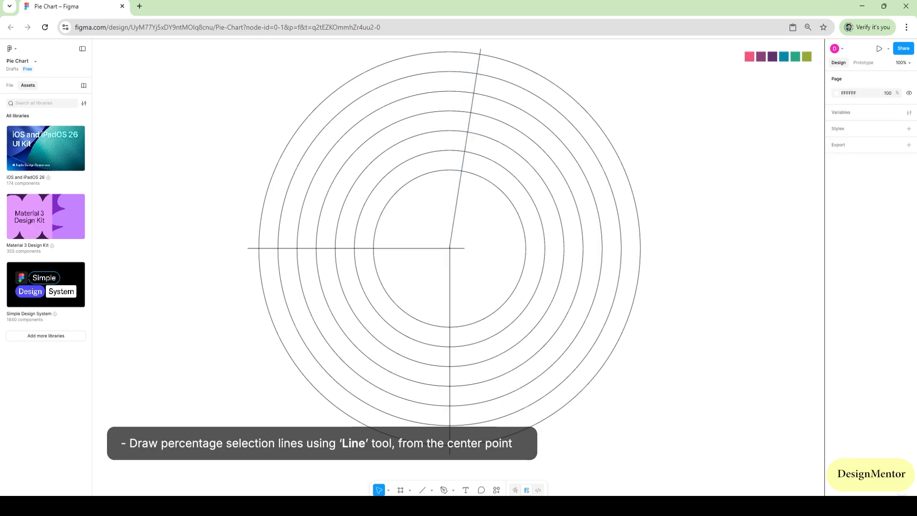
click(465, 149)
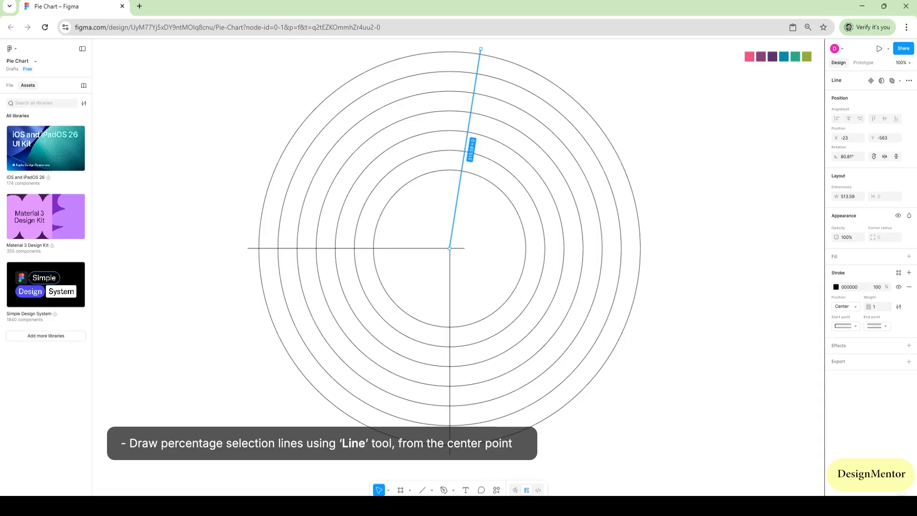
drag(466, 148, 465, 149)
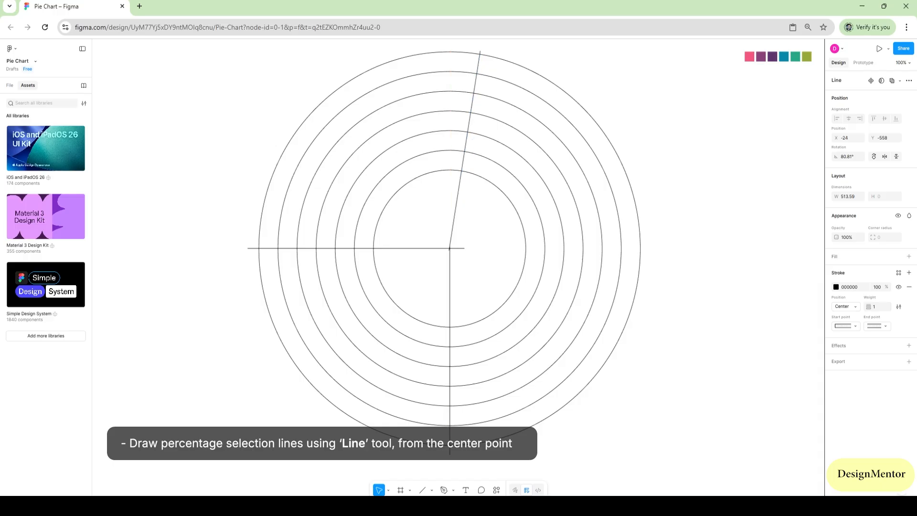
key(Escape)
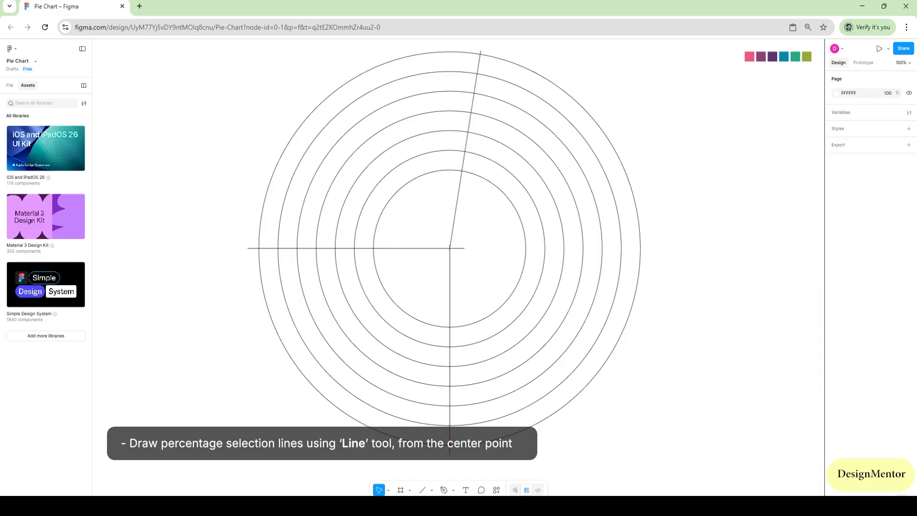
Step: Draw a second upper-right line about 517 long from the center at about 63° and shift it slightly down and left
key(l)
mouse_move(450, 248)
mouse_down()
mouse_move(512, 184)
mouse_move(550, 66)
mouse_move(538, 67)
mouse_up()
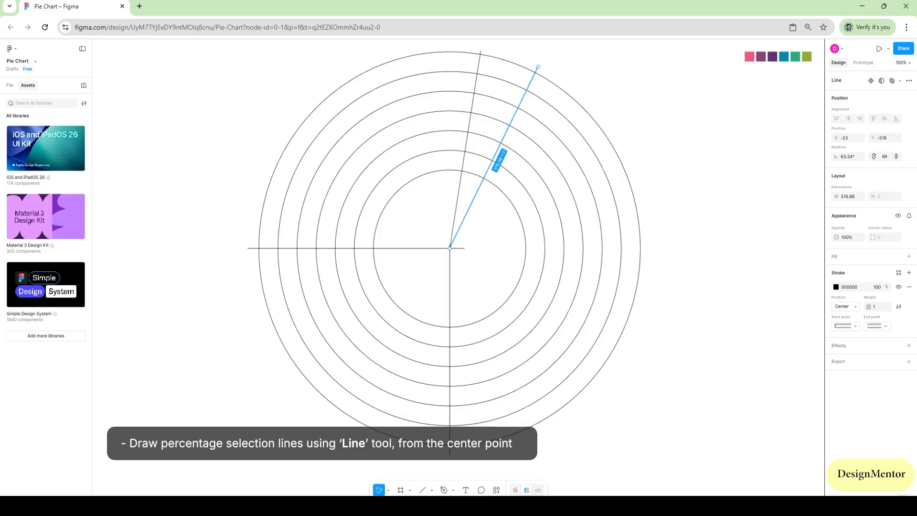
key(Escape)
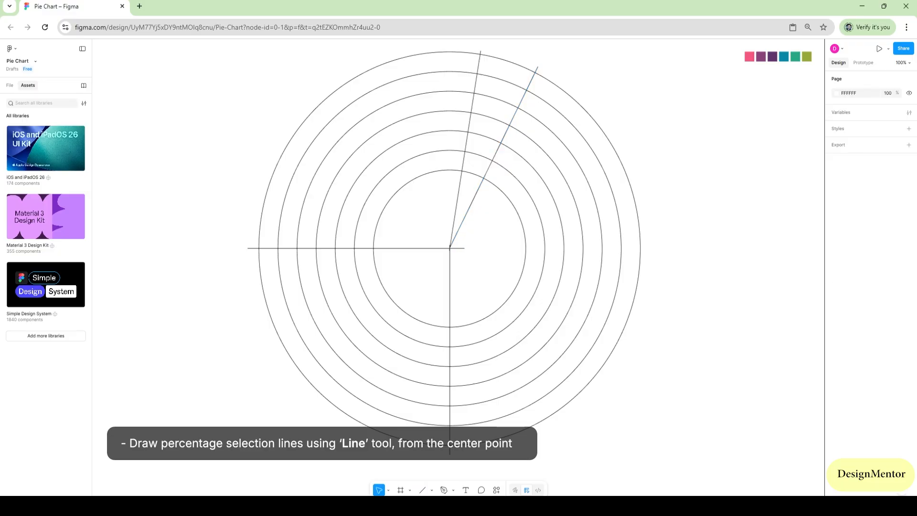
drag(494, 157, 493, 160)
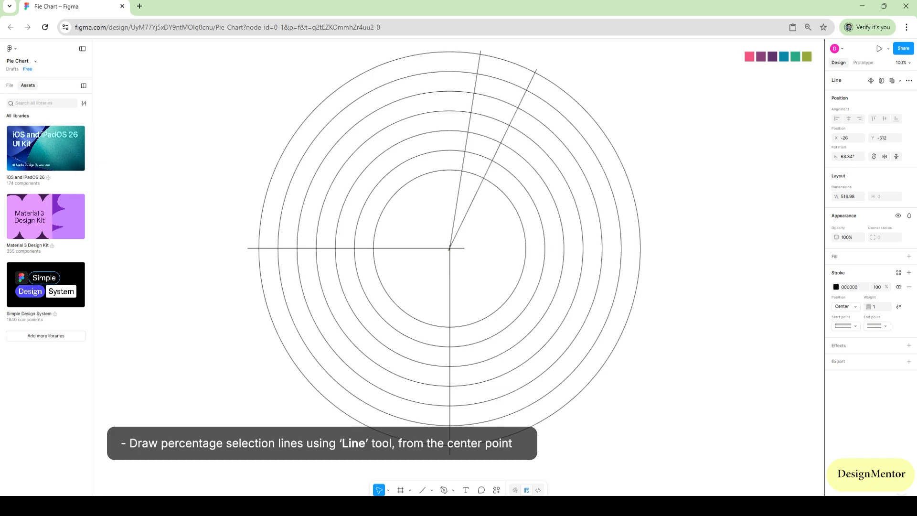
key(Escape)
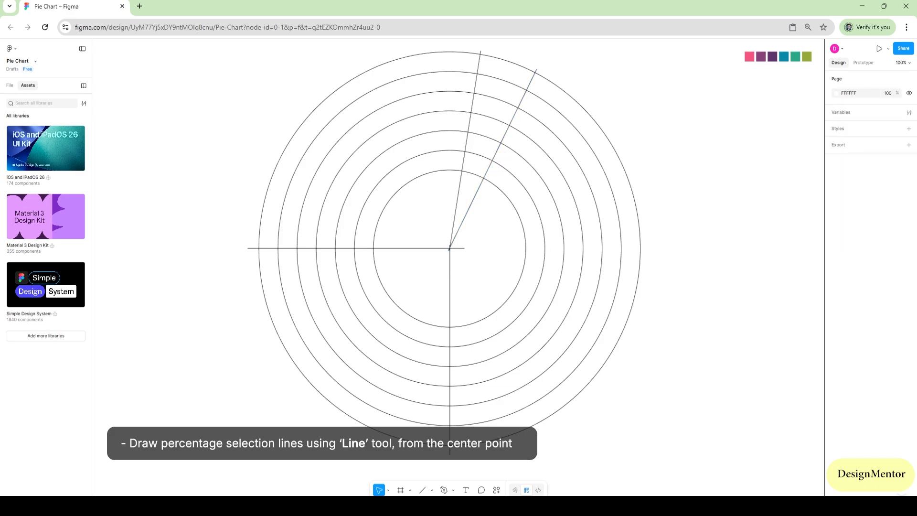
Step: Draw a third upper-right line from the center, adjust it to about 523 long at about 17°, and nudge it to meet the center
key(l)
mouse_move(449, 248)
mouse_down()
mouse_move(649, 248)
mouse_move(650, 216)
mouse_up()
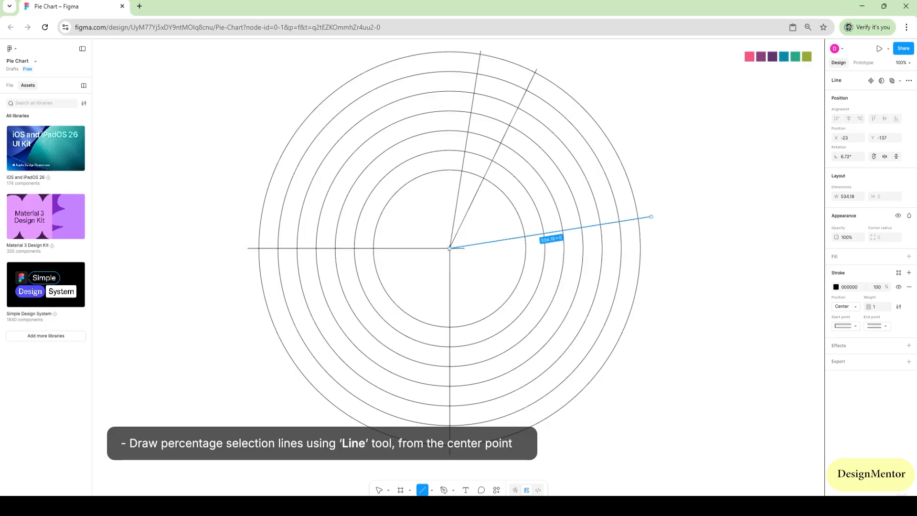
drag(651, 216, 650, 202)
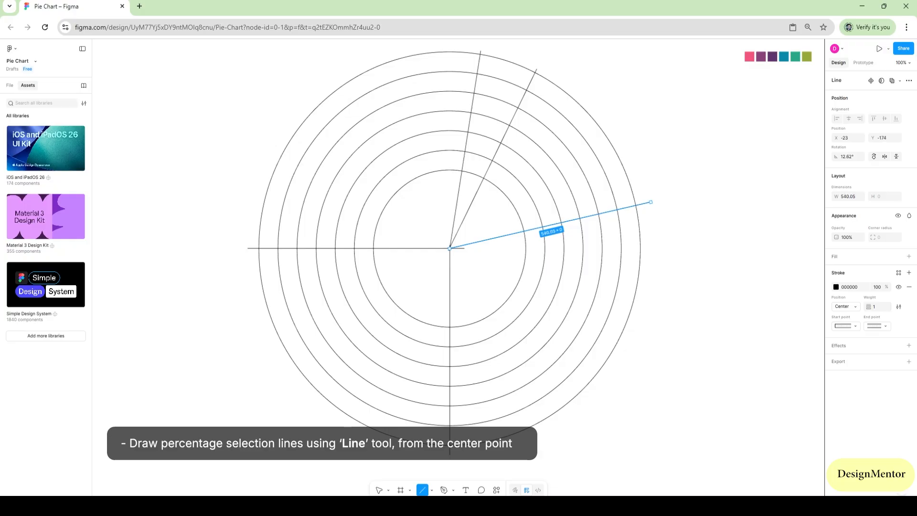
mouse_move(650, 202)
mouse_down()
mouse_move(653, 191)
mouse_move(640, 188)
mouse_up()
key(Down)
key(Down)
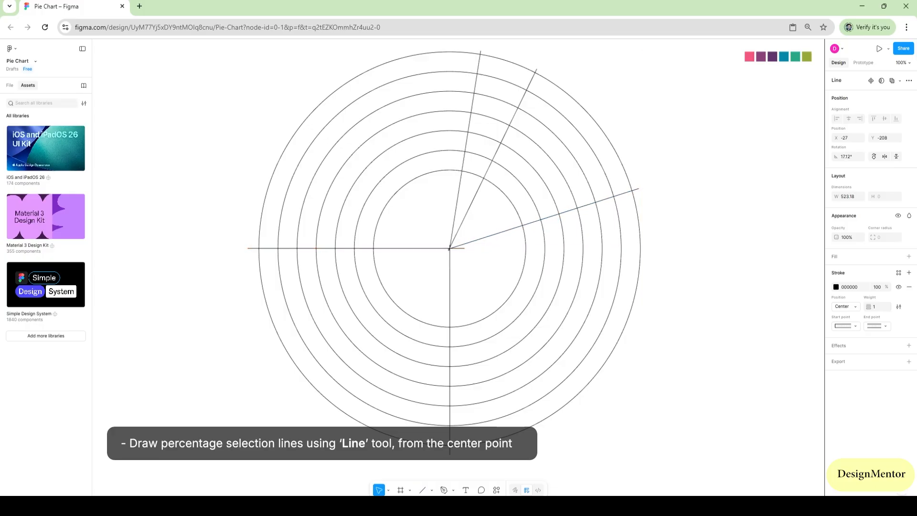
Step: Draw a lower-right line about 531 long from the center at about -33° and nudge it up and left to meet the center
key(Down)
key(Escape)
key(l)
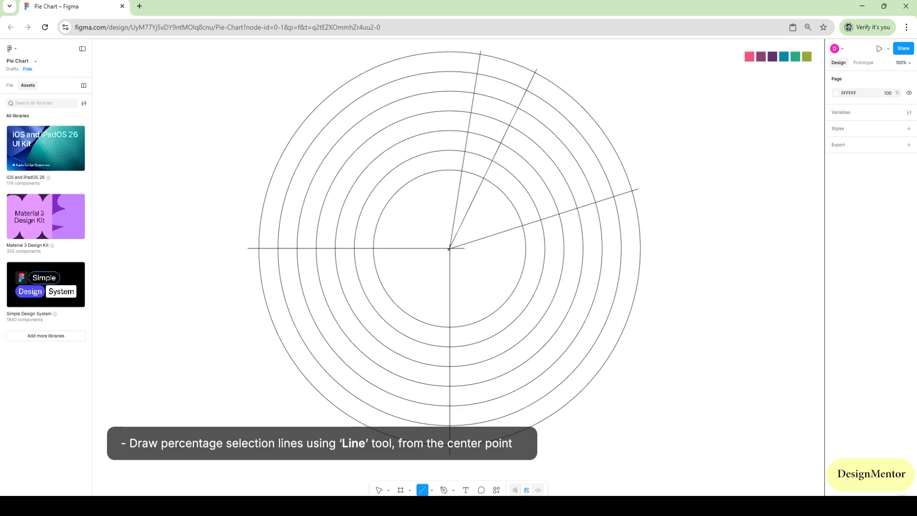
drag(449, 249, 604, 408)
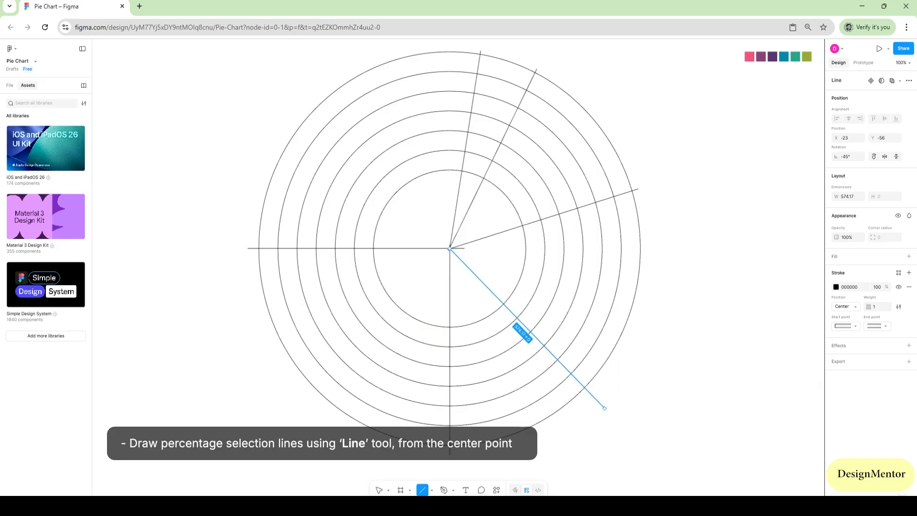
mouse_move(604, 408)
mouse_down()
mouse_move(659, 352)
mouse_move(608, 373)
mouse_move(619, 363)
mouse_up()
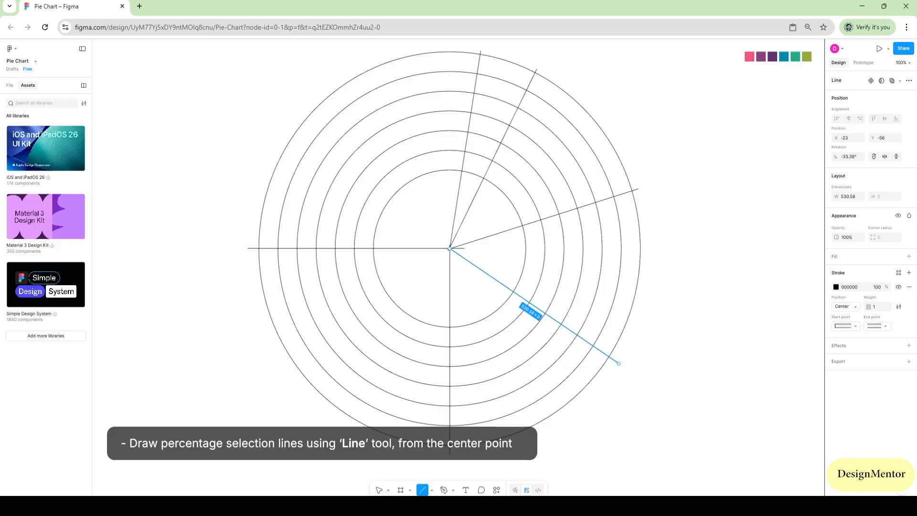
drag(619, 363, 619, 363)
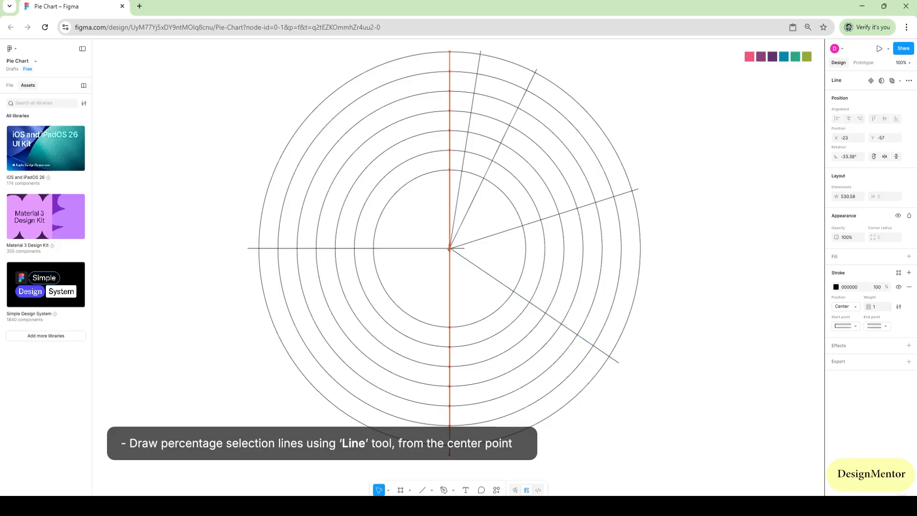
key(Left)
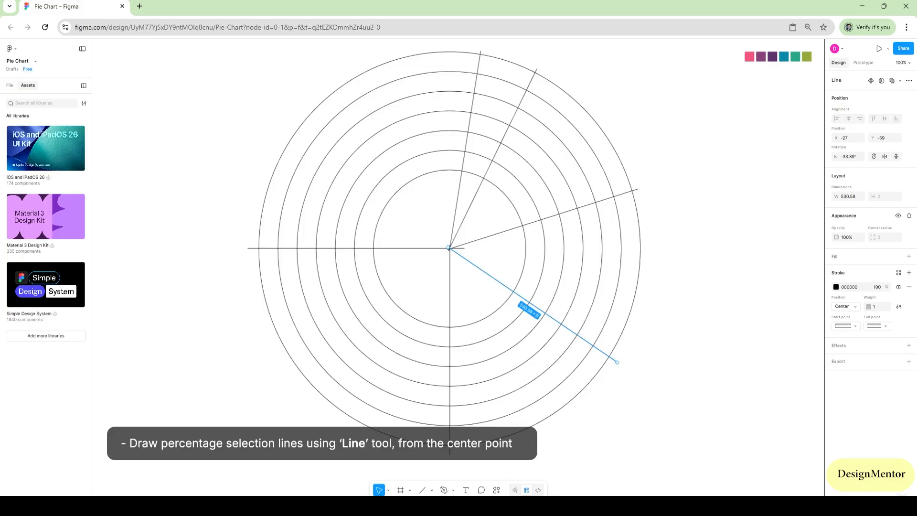
key(Escape)
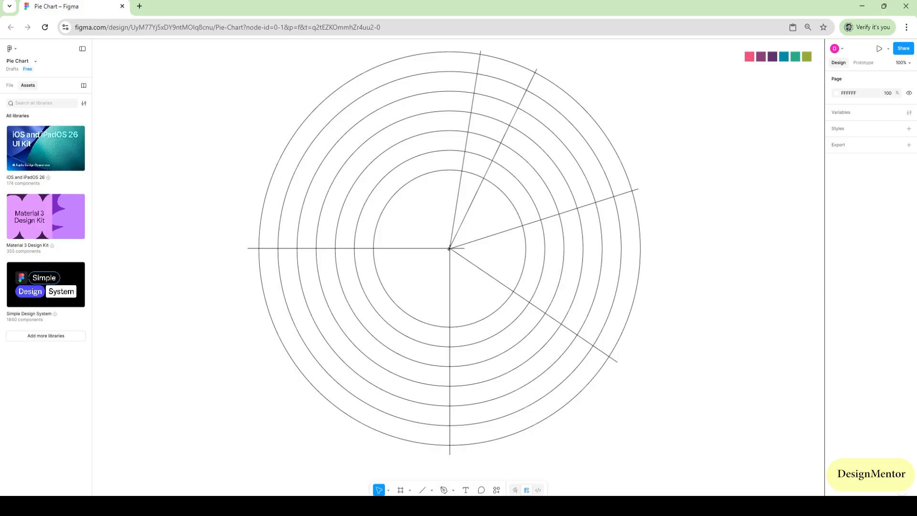
Step: Select all circles and lines and use Shape Builder to merge the three right-hand slices, reaching the outermost, second and third circles clockwise
drag(239, 63, 678, 437)
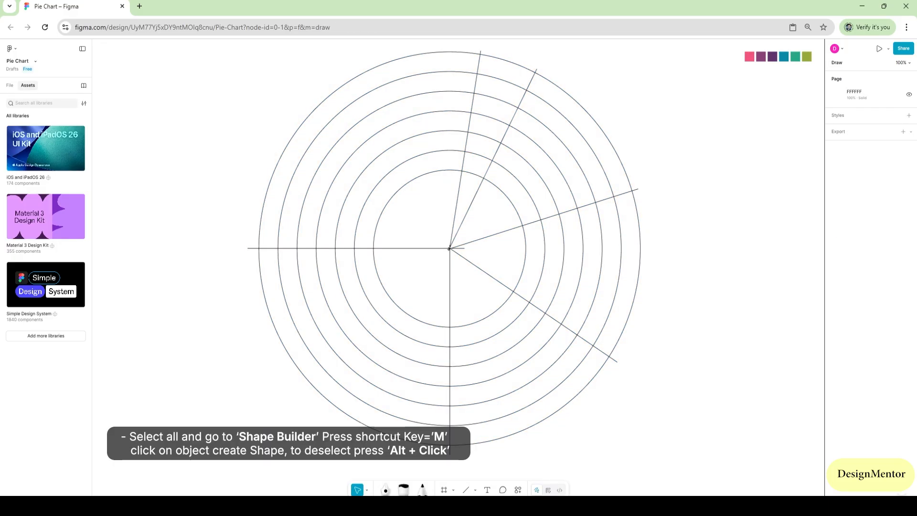
drag(236, 52, 640, 434)
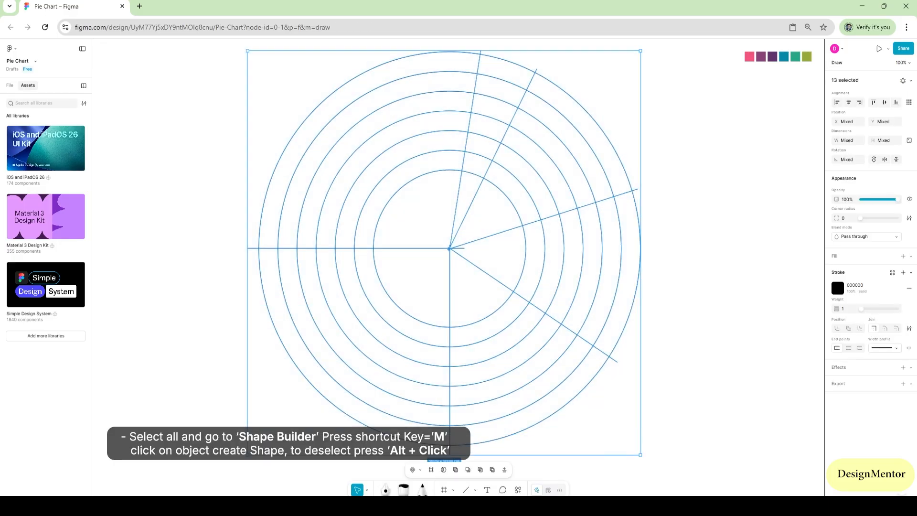
key(shift+m)
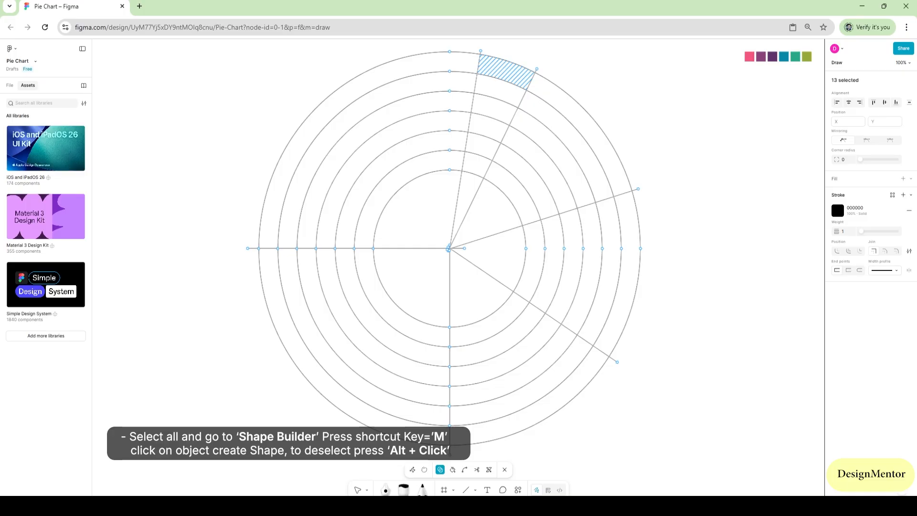
drag(496, 75, 472, 158)
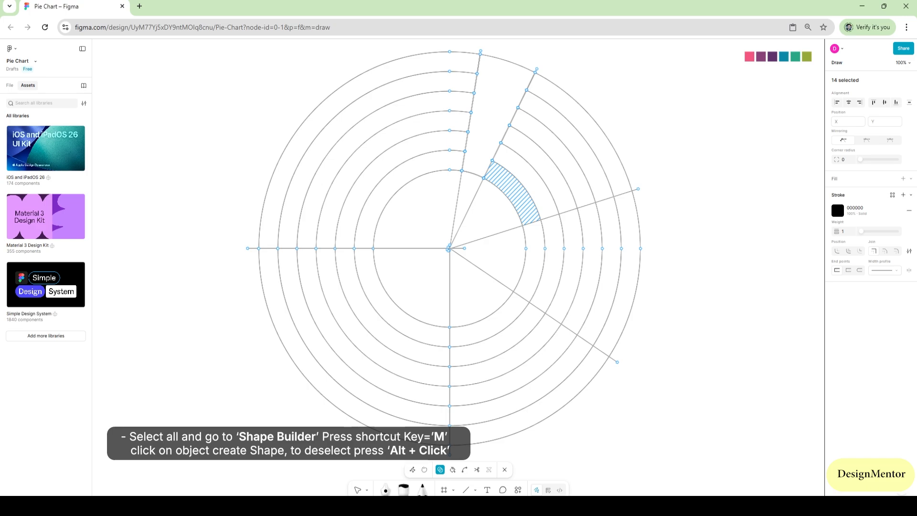
mouse_move(503, 180)
mouse_down()
mouse_move(534, 113)
mouse_move(558, 95)
mouse_up()
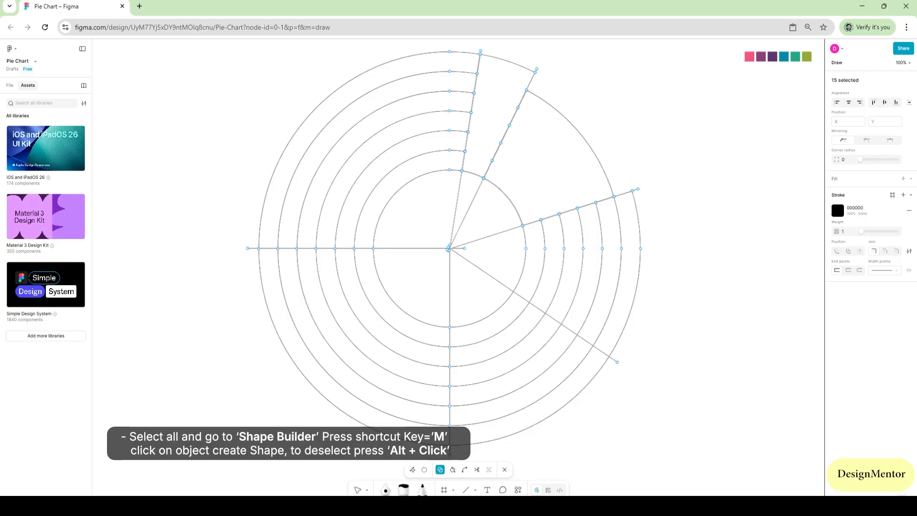
drag(534, 260, 630, 267)
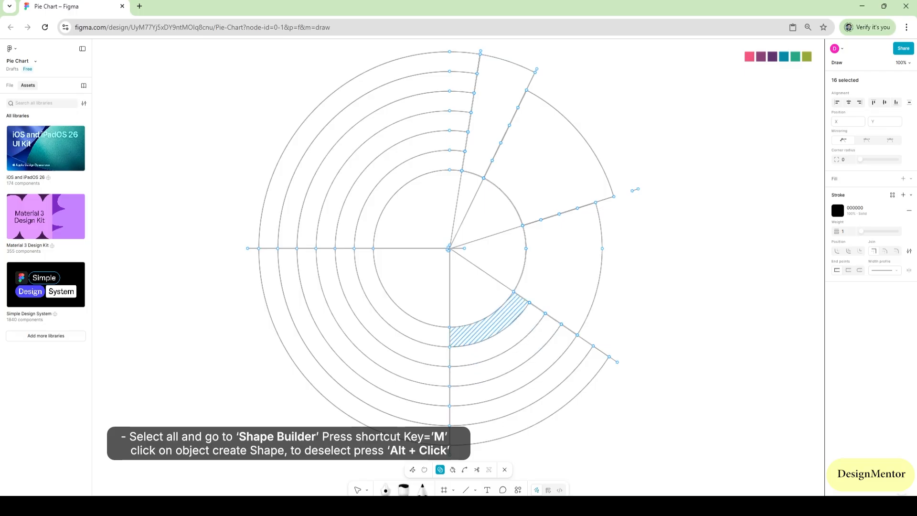
Step: Merge the lower-right slice out to the fourth circle and the lower-left to the fifth, and remove the leftover outer rings down to the sixth circle
mouse_move(496, 330)
mouse_down()
mouse_move(511, 323)
mouse_move(535, 355)
mouse_move(573, 382)
mouse_move(587, 377)
mouse_up()
key(alt)
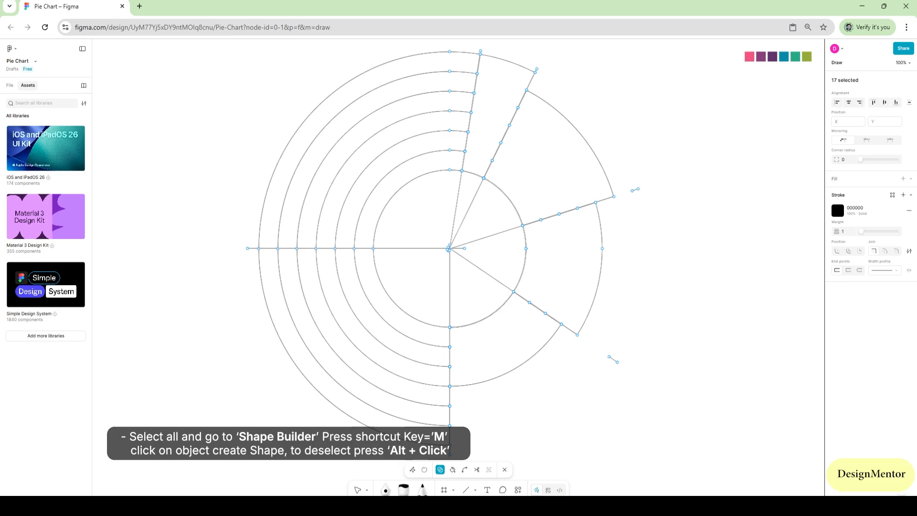
click(388, 309)
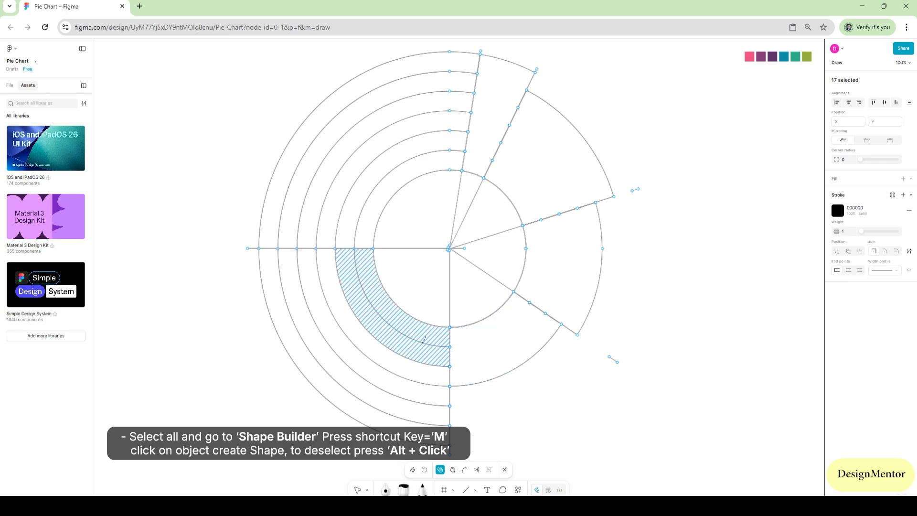
drag(362, 336, 321, 376)
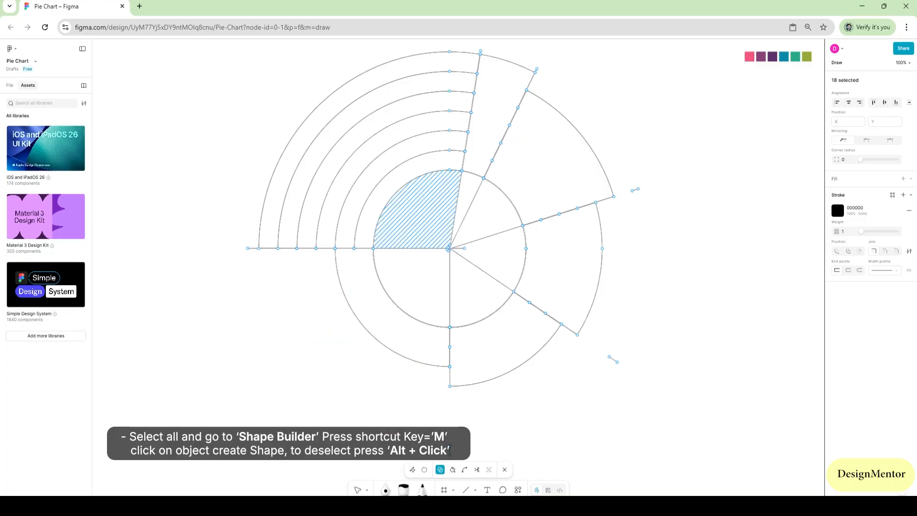
drag(389, 162, 326, 81)
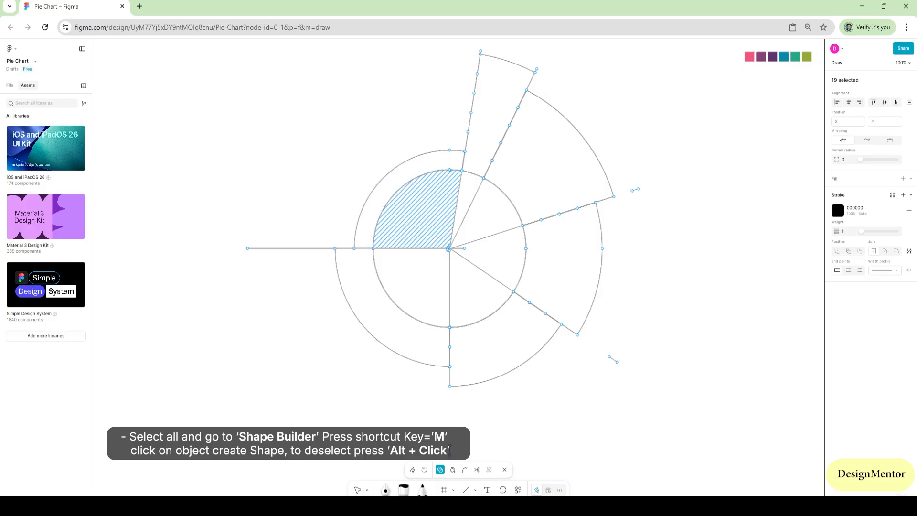
Step: Remove the sectors inside the innermost circle with Shape Builder and leave vector editing
mouse_move(431, 197)
mouse_down()
mouse_move(504, 243)
mouse_move(477, 291)
mouse_move(449, 248)
mouse_move(420, 286)
mouse_move(448, 248)
mouse_up()
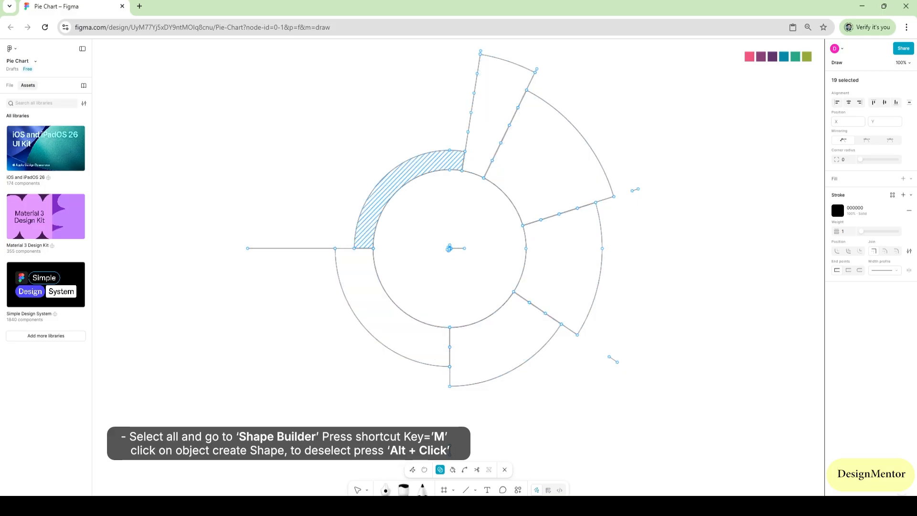
click(448, 248)
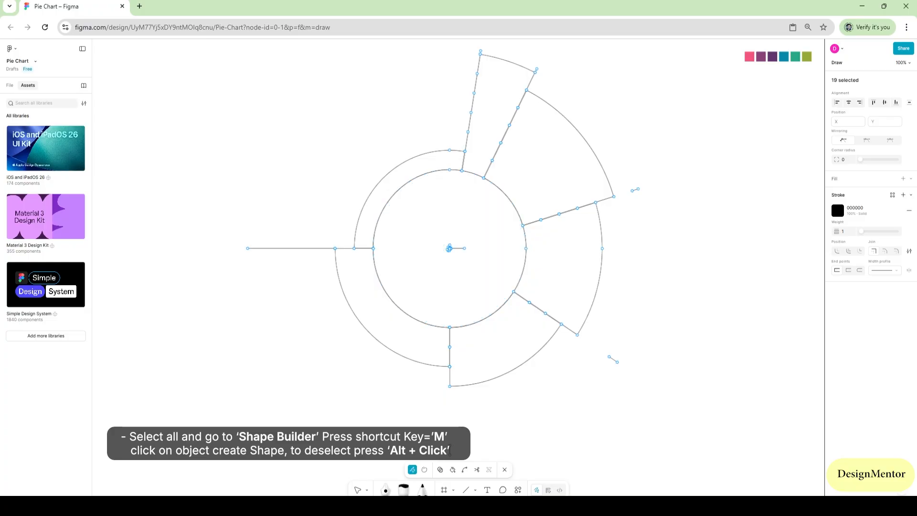
key(Escape)
key(Escape)
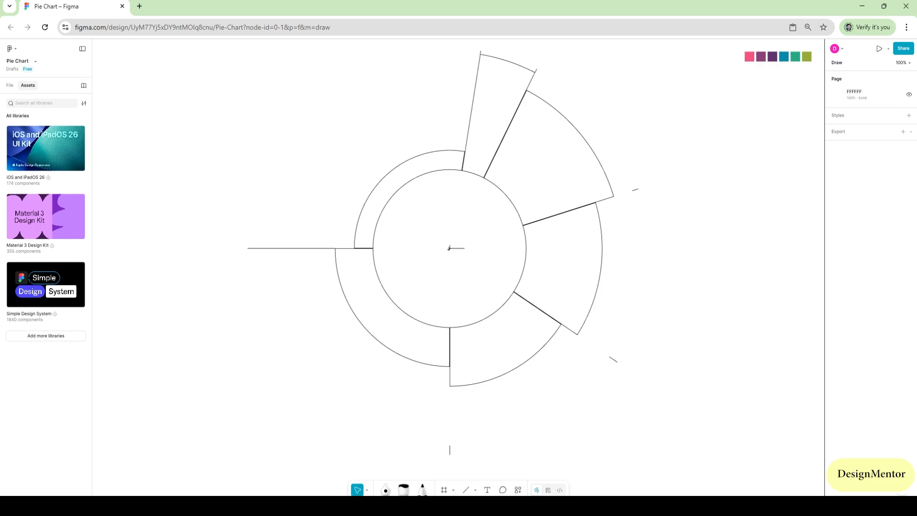
Step: Add a D9D9D9 fill to all the chart shapes and remove their black stroke
drag(219, 47, 651, 389)
click(902, 256)
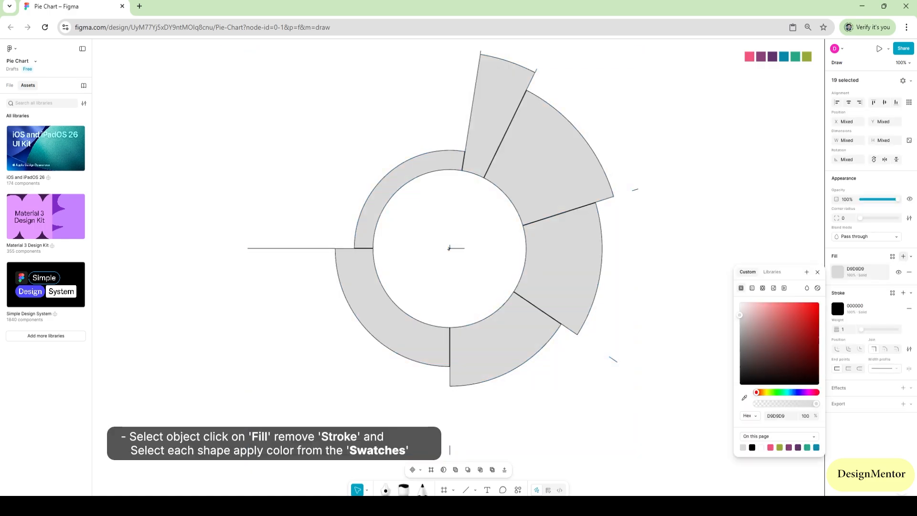
click(908, 308)
key(Escape)
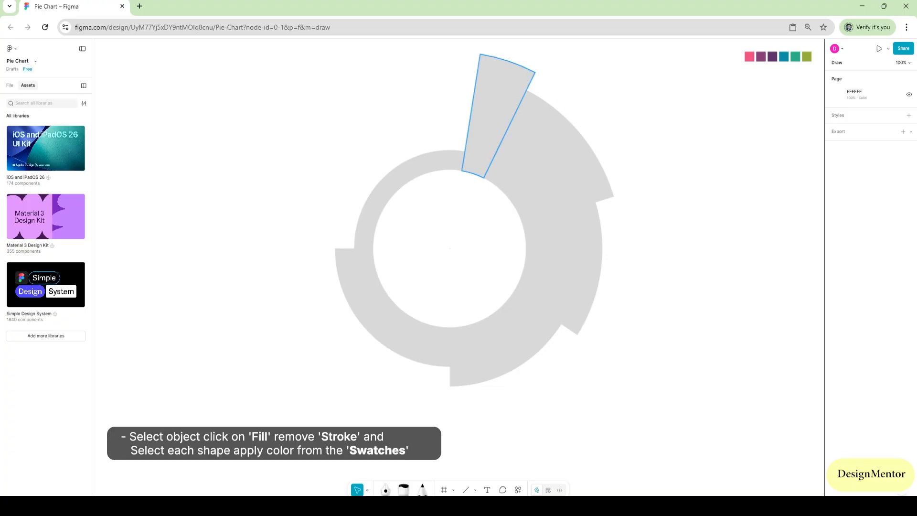
Step: Color the narrow top slice with the pink swatch and the adjacent upper-right slice with the light purple swatch
click(499, 105)
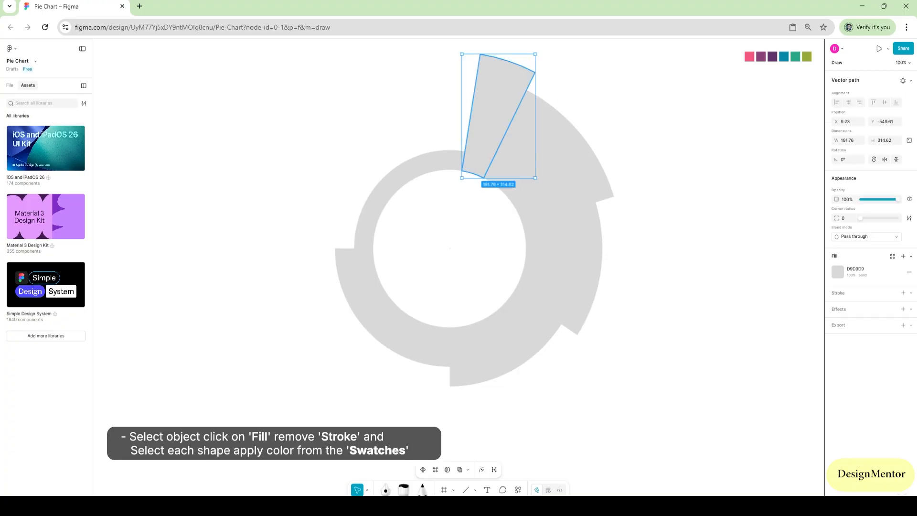
click(749, 56)
key(Escape)
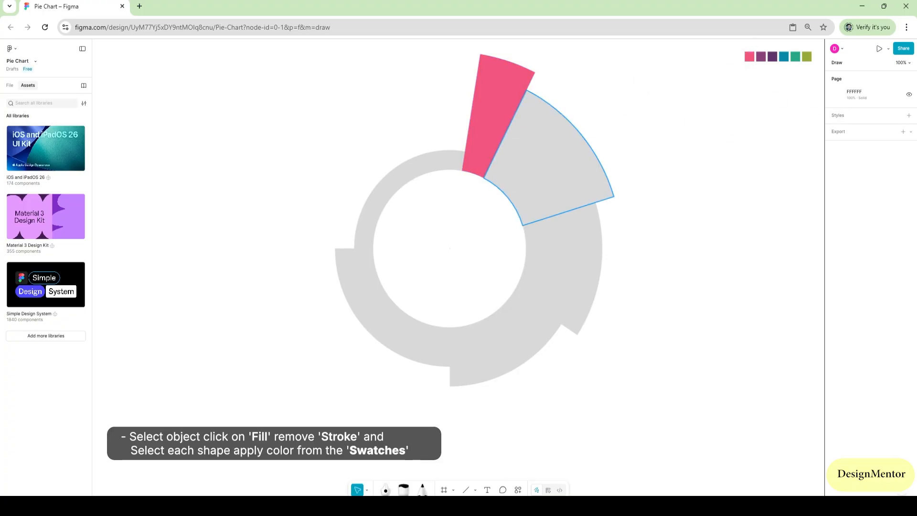
click(563, 143)
key(i)
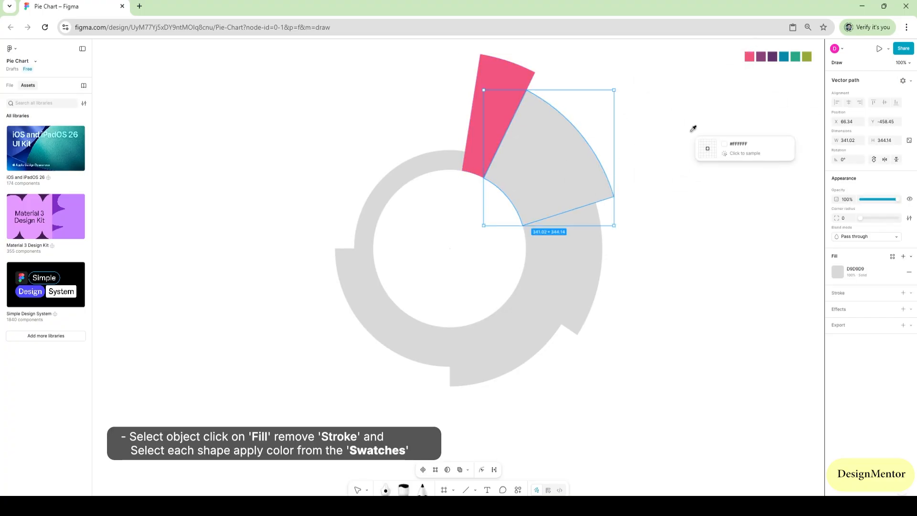
click(761, 56)
key(Escape)
Step: Color the right-hand slice with the dark purple swatch and the lower-right slice with the blue swatch
click(563, 267)
key(i)
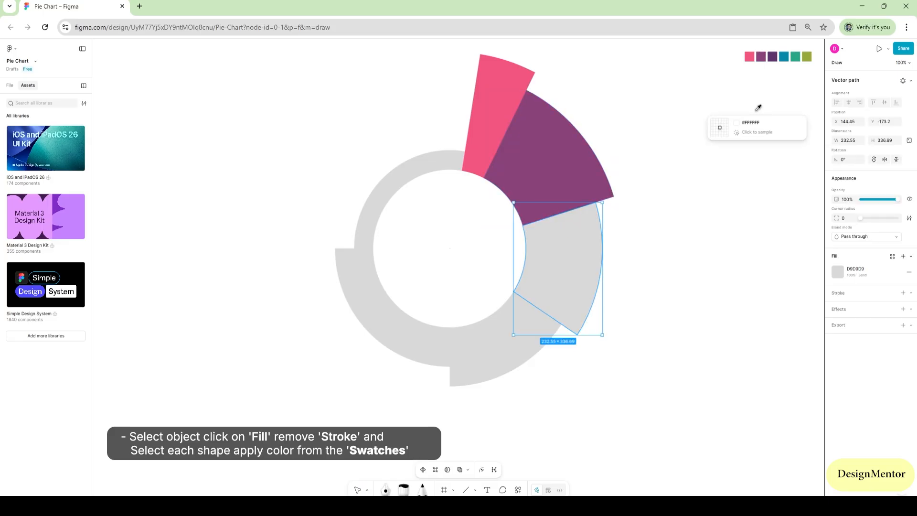
click(772, 56)
key(Escape)
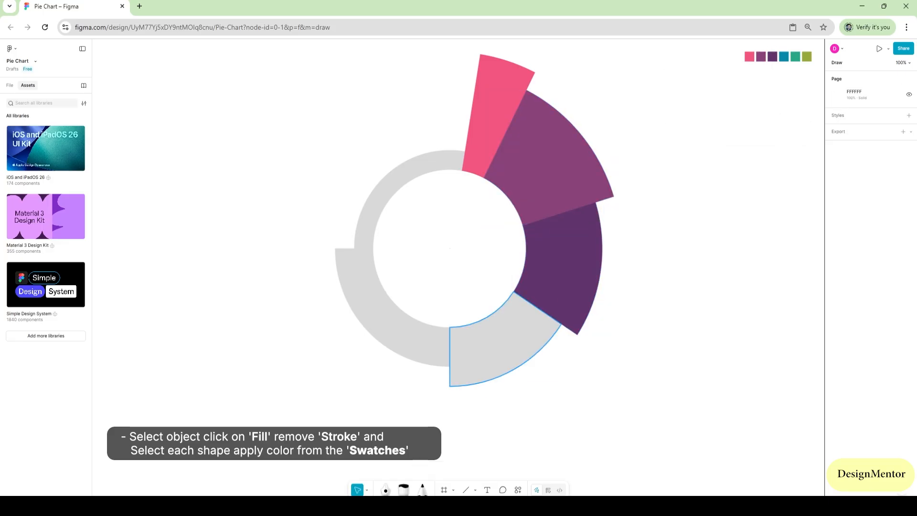
click(501, 348)
key(i)
click(782, 58)
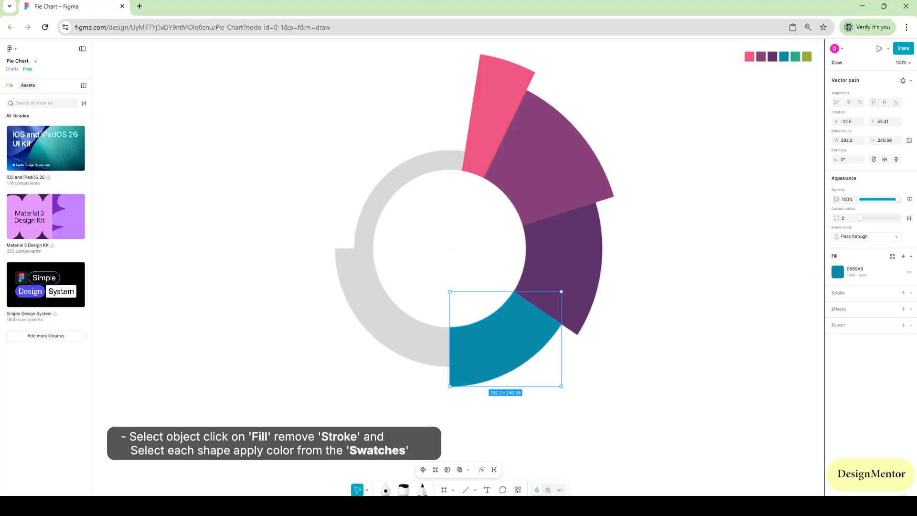
key(Escape)
Step: Color the lower-left slice with the green swatch and the upper-left slice with the olive swatch
click(353, 306)
key(i)
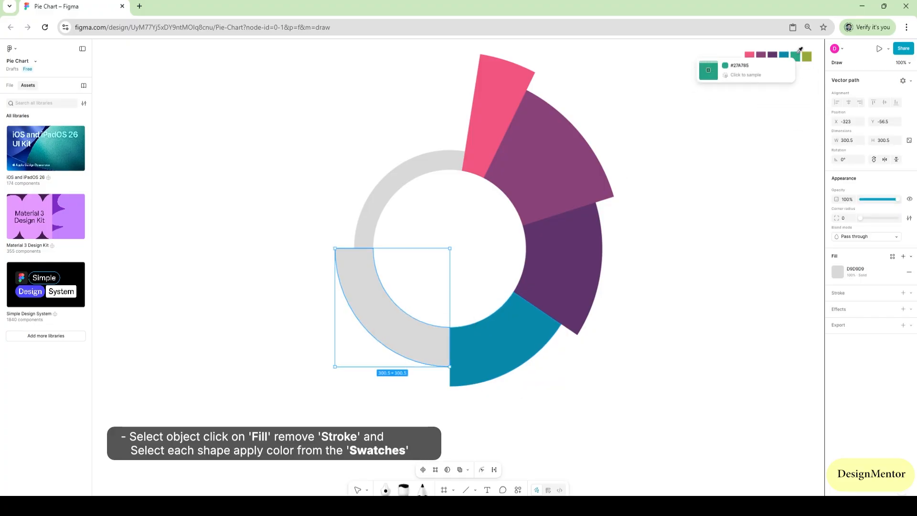
click(795, 56)
key(Escape)
click(365, 206)
key(i)
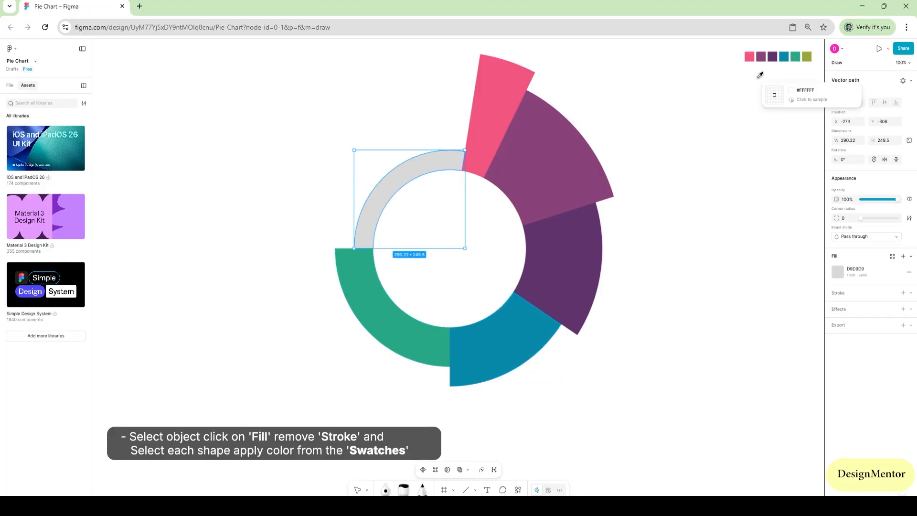
click(807, 56)
key(Escape)
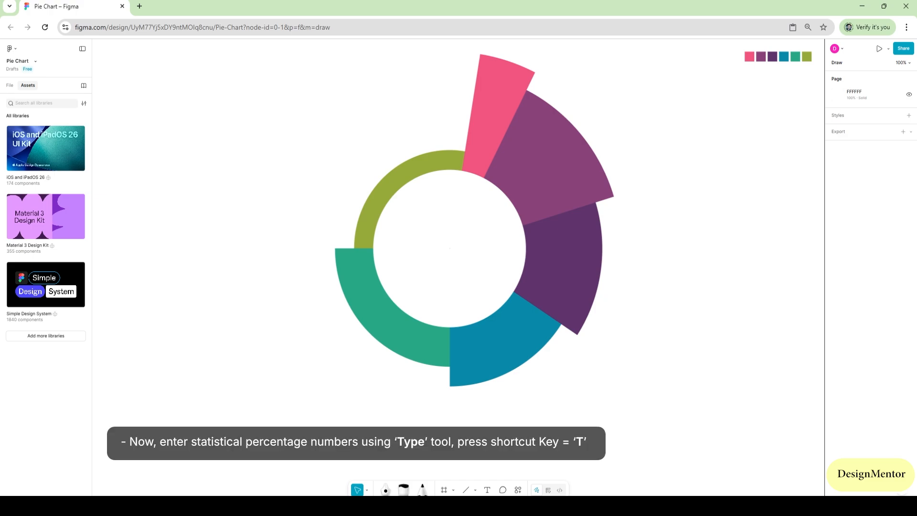
Step: Add the text label 6% on the pink slice and set its fill to white (FFFFFF)
key(t)
click(485, 103)
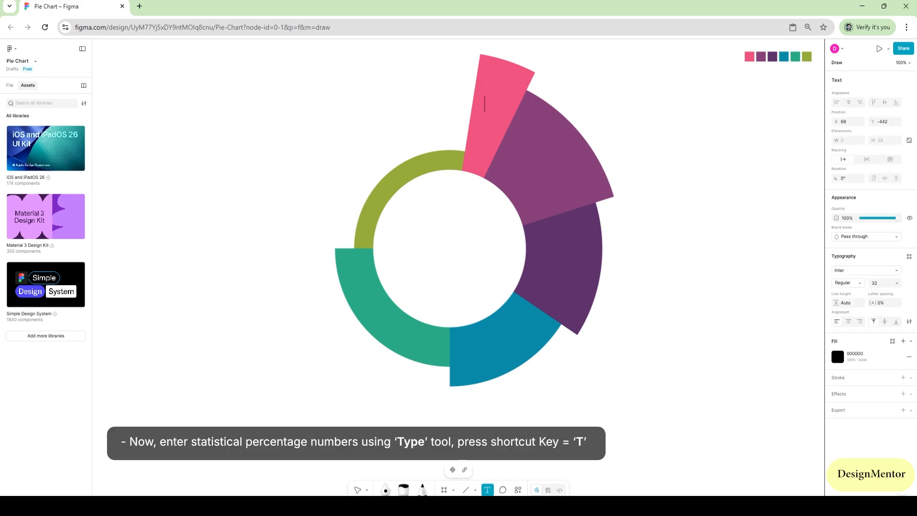
text(6)
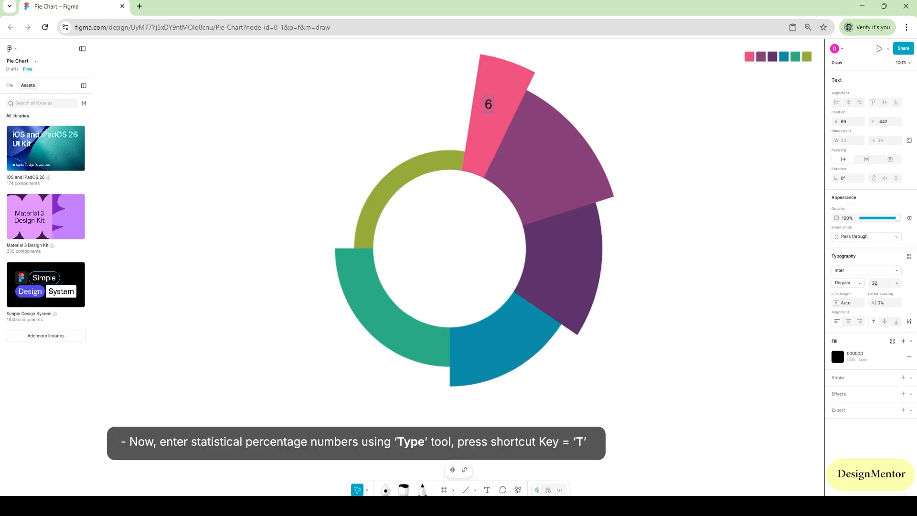
text(%)
key(ctrl+a)
click(838, 357)
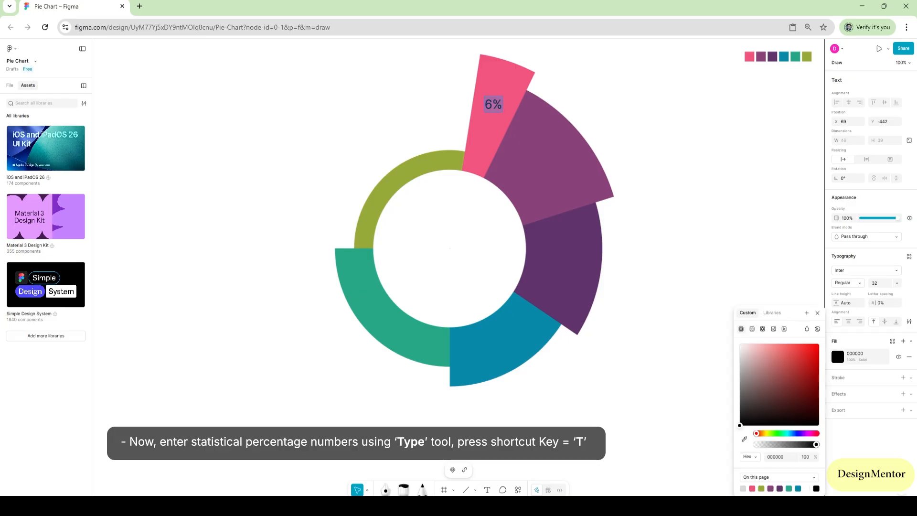
drag(740, 425, 739, 344)
Step: Set the 6% label on the pink slice to Semi Bold weight and font size 52
click(874, 282)
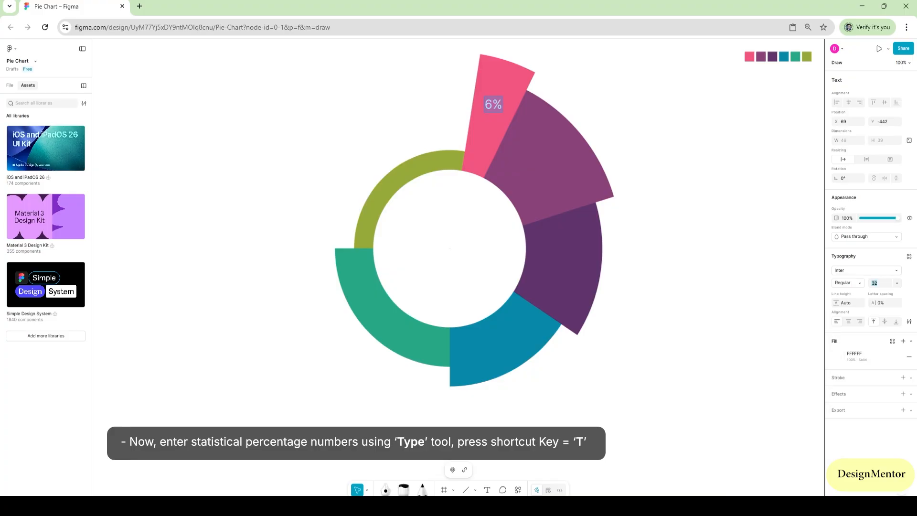
click(848, 283)
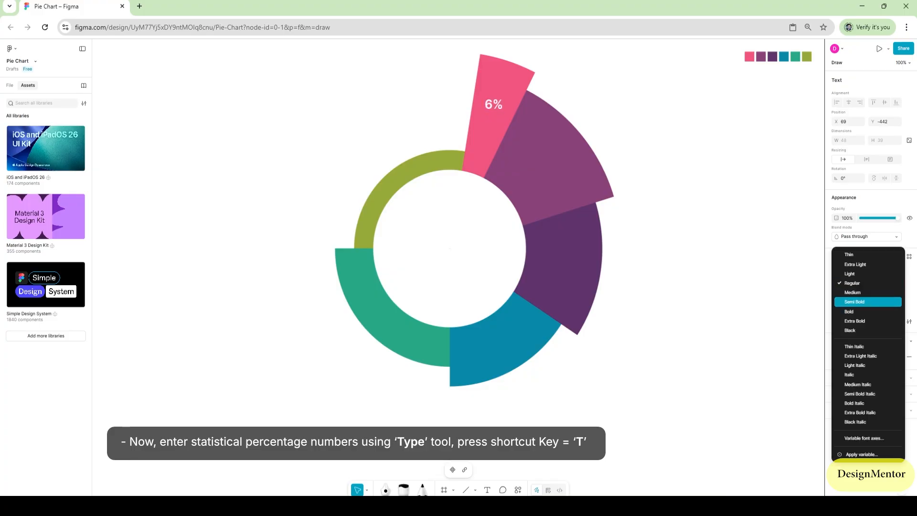
key(Return)
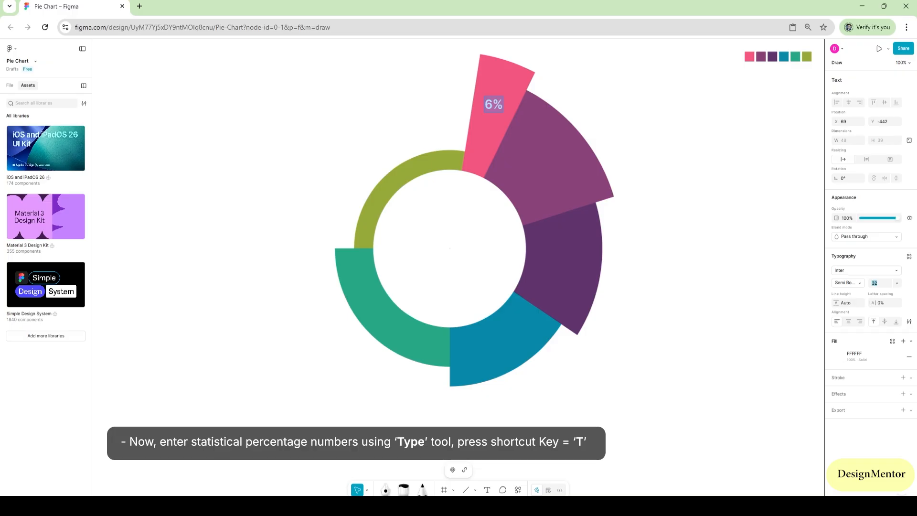
key(shift+Up)
key(shift+Up)
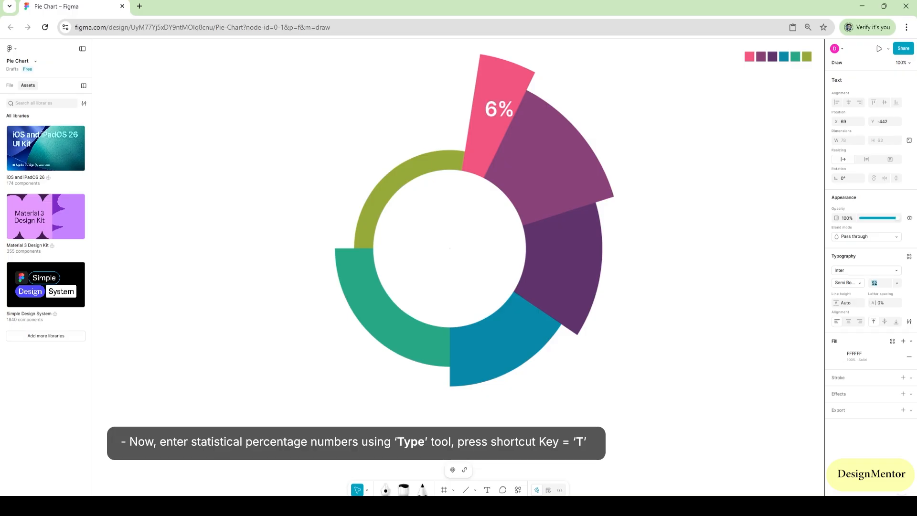
Step: Reduce only the percent sign of the 6% label to size 32 and move the label slightly higher within the pink slice
drag(513, 109, 498, 109)
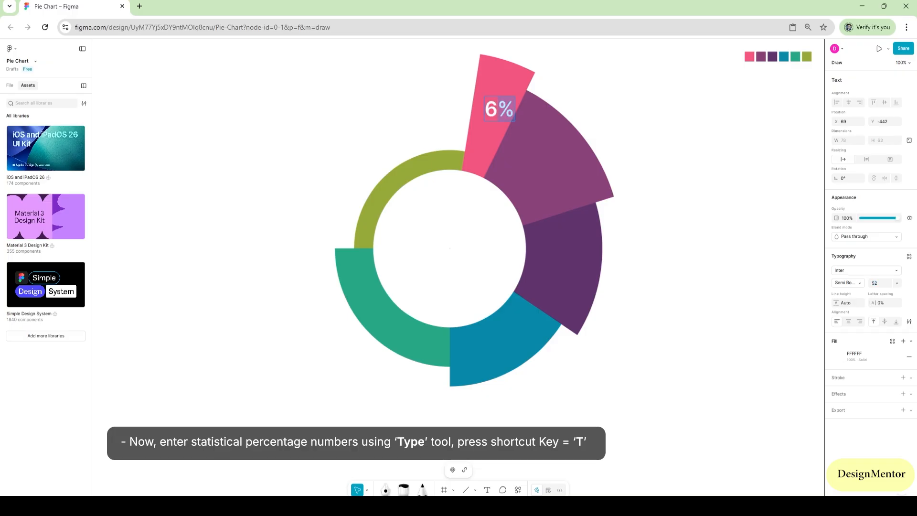
click(874, 282)
key(shift+Down)
key(shift+Down)
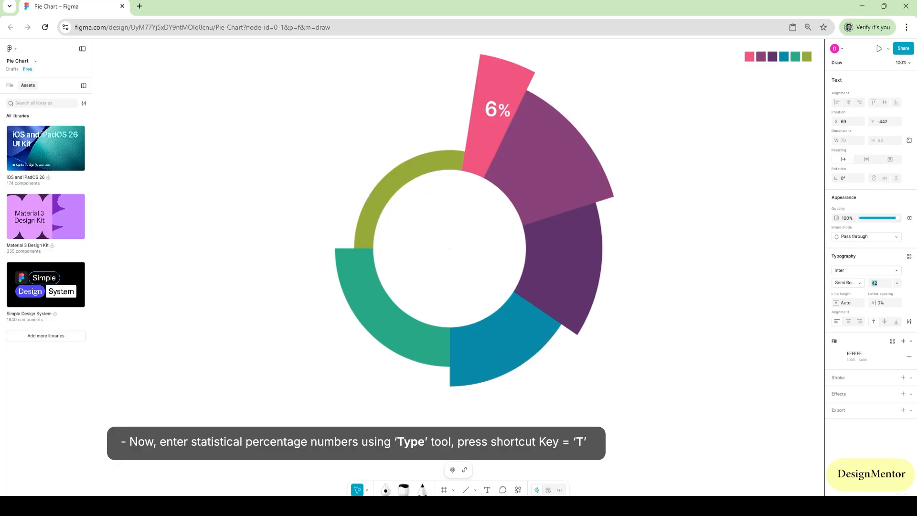
key(Escape)
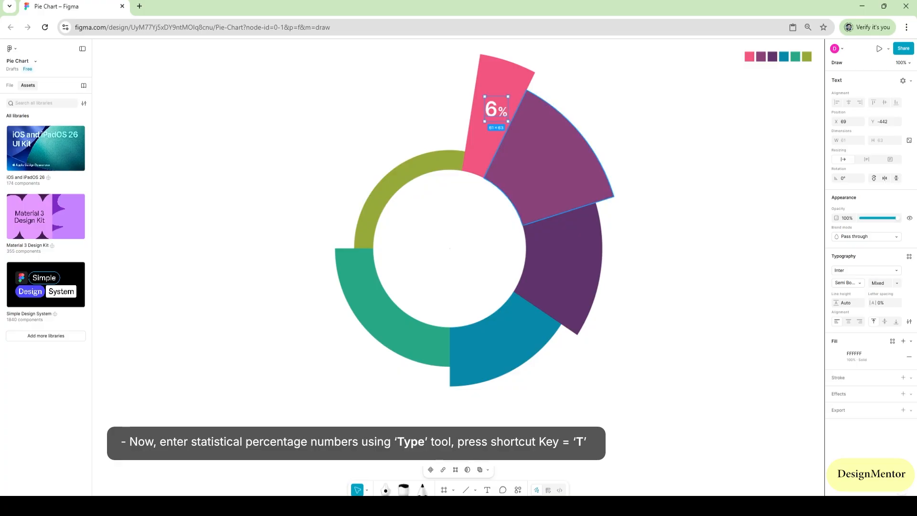
drag(497, 109, 494, 101)
key(Escape)
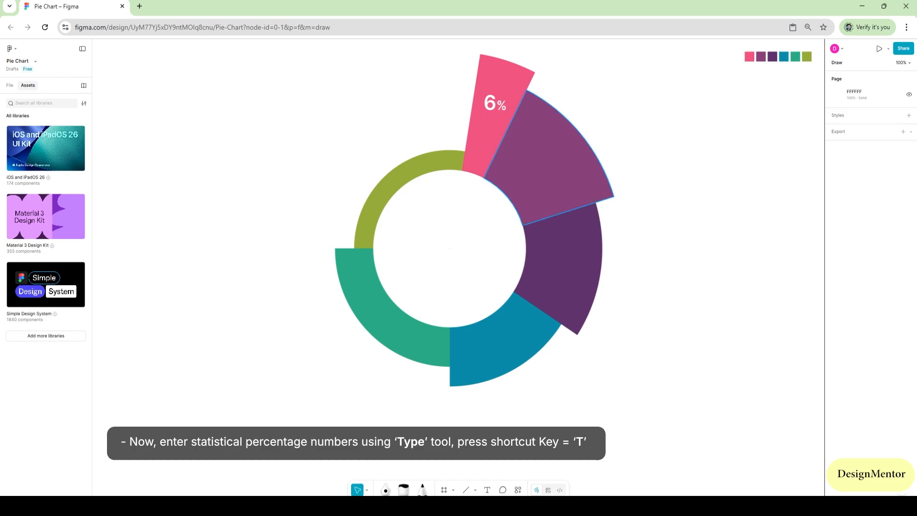
Step: Duplicate the 6% label onto the light purple slice, change its number to 13, and position it mid-slice
click(495, 103)
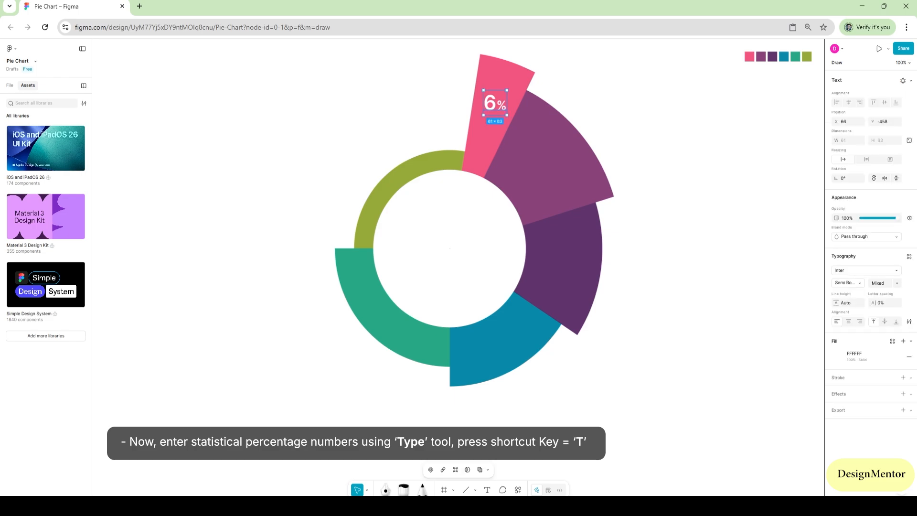
drag(495, 103, 546, 161)
double_click(546, 161)
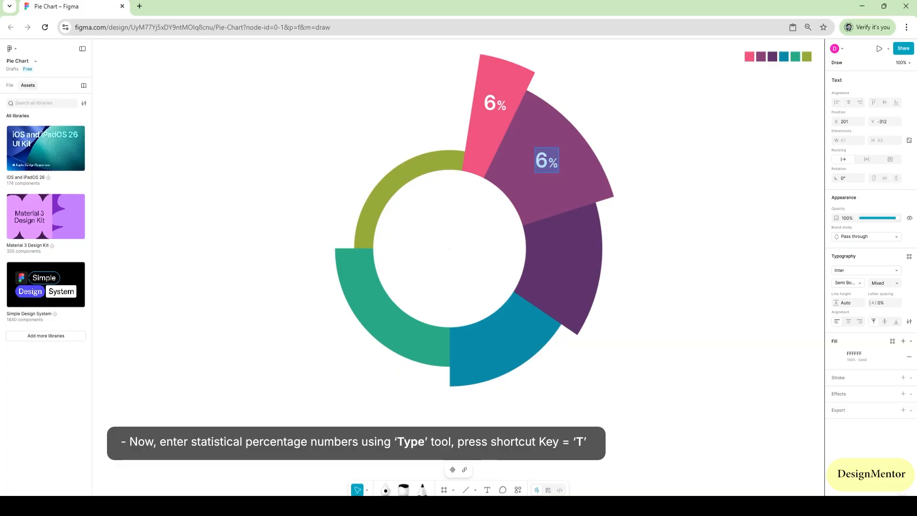
click(536, 160)
key(shift+Right)
text(13)
key(Escape)
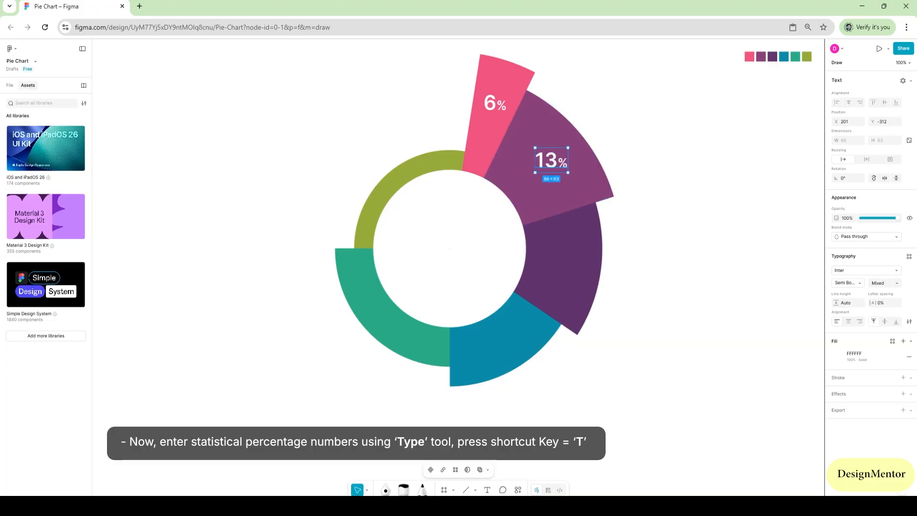
drag(551, 161, 545, 164)
key(Escape)
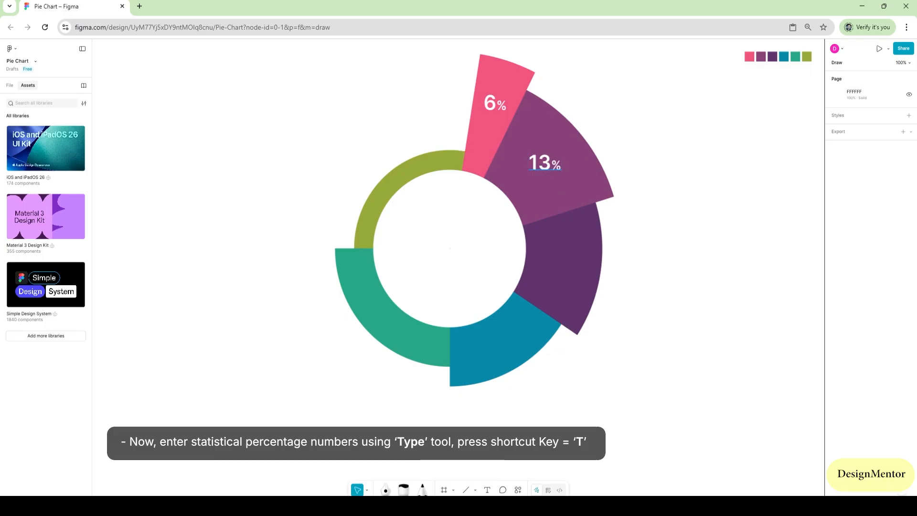
Step: Duplicate the 13% label onto the dark purple slice and change its number to 15
click(545, 163)
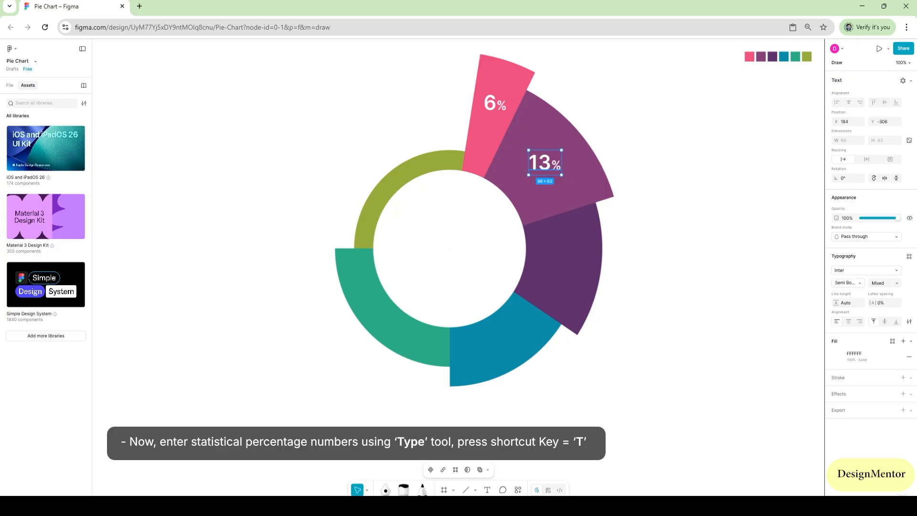
drag(545, 163, 570, 260)
double_click(565, 260)
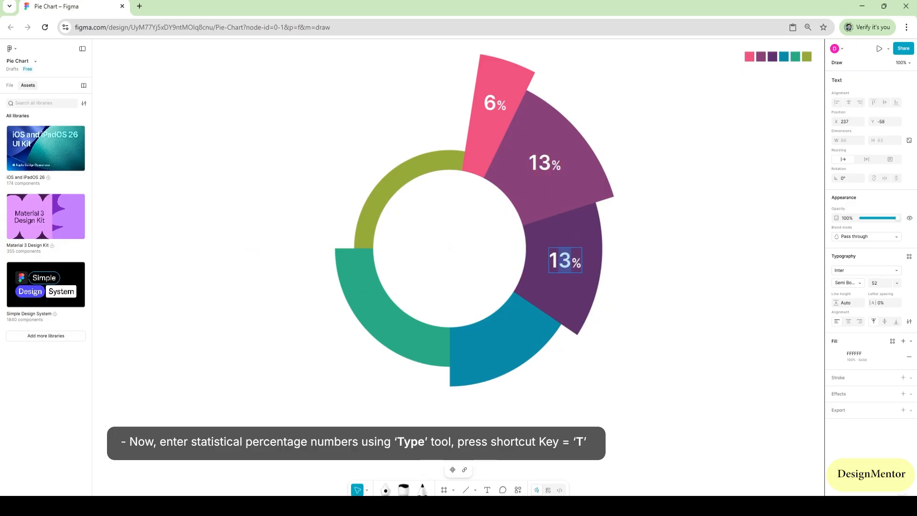
text(5)
key(Escape)
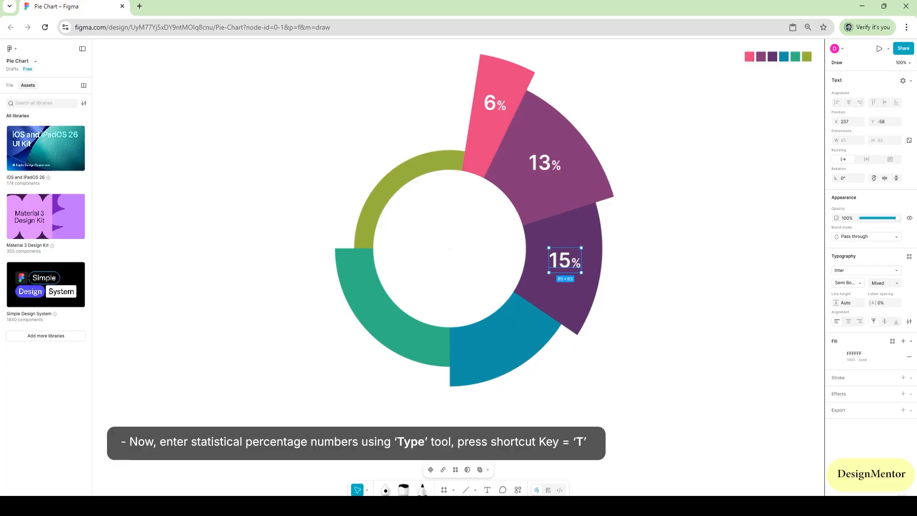
key(Escape)
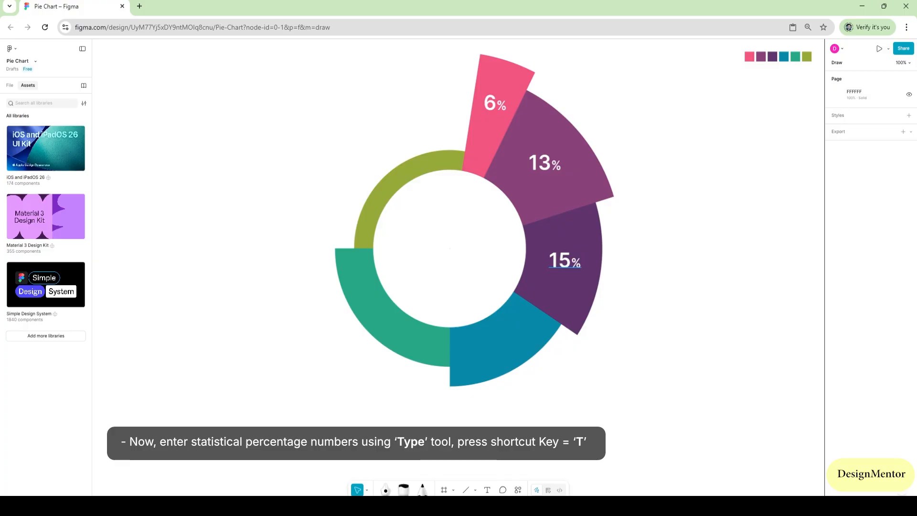
Step: Duplicate the 15% label onto the blue slice, aligned with the 6% label's edge, and change its number to 16
click(564, 260)
drag(564, 260, 499, 342)
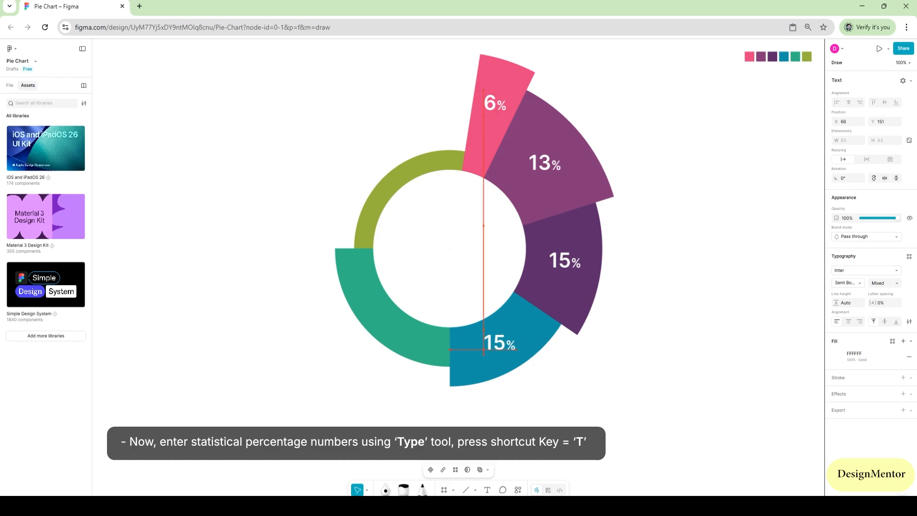
double_click(492, 343)
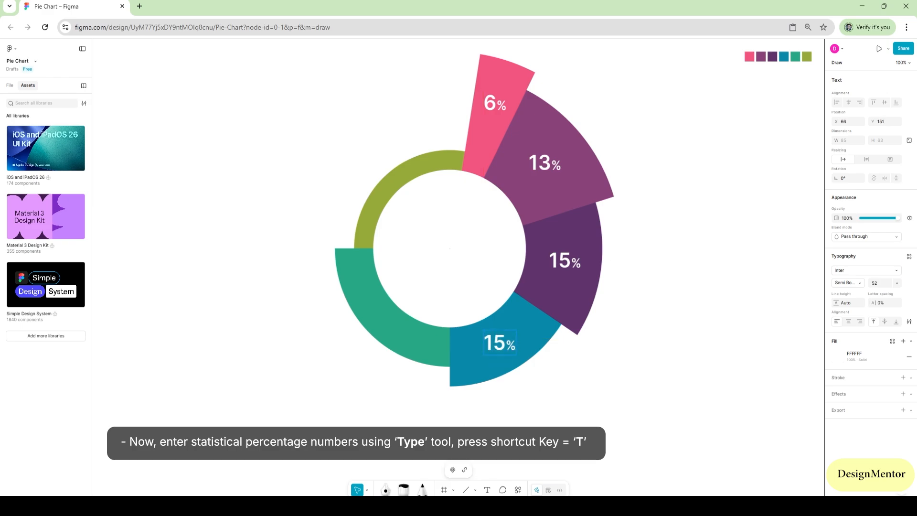
key(shift+Right)
text(6)
key(Escape)
key(Escape)
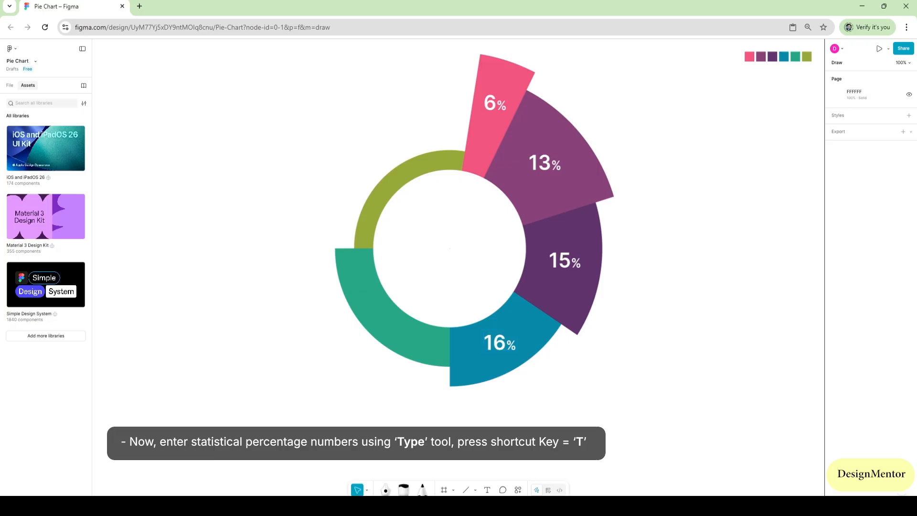
Step: Duplicate the 16% label onto the green slice and change its number to 25
click(500, 342)
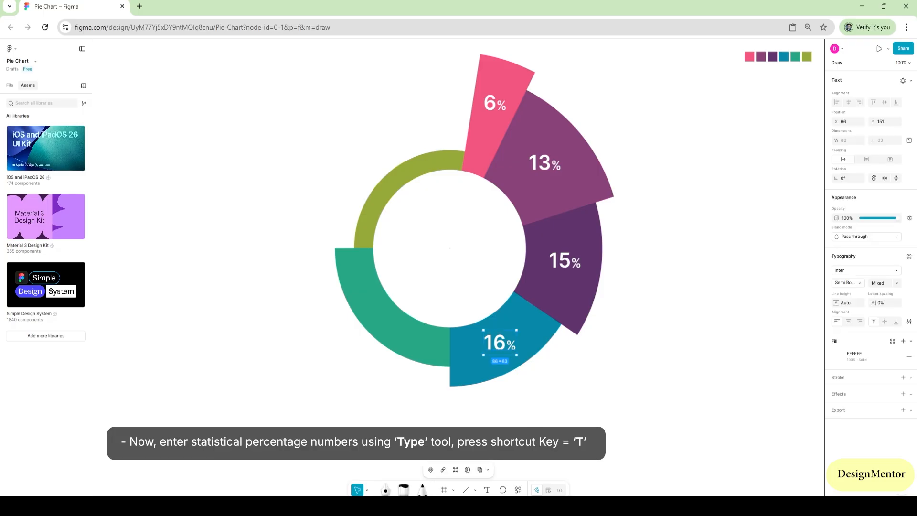
alt+drag(499, 342, 375, 318)
double_click(379, 318)
text(25)
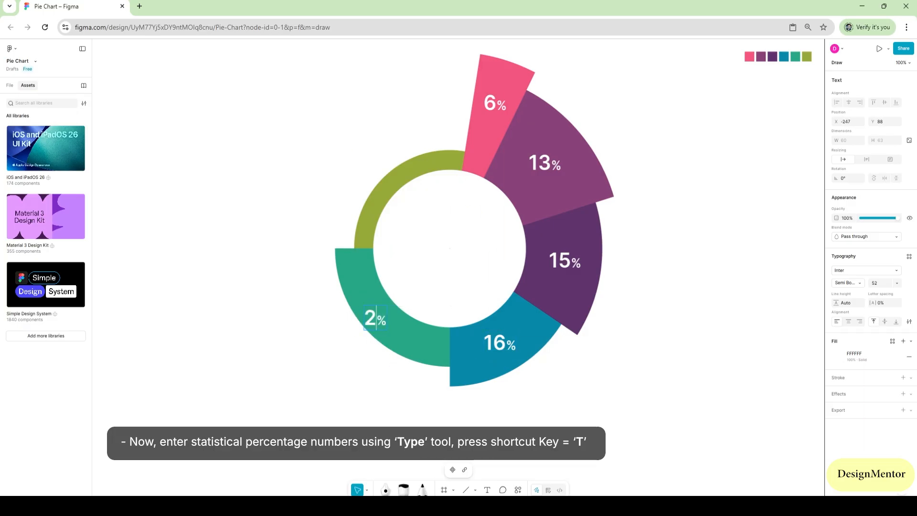
key(Escape)
key(Escape)
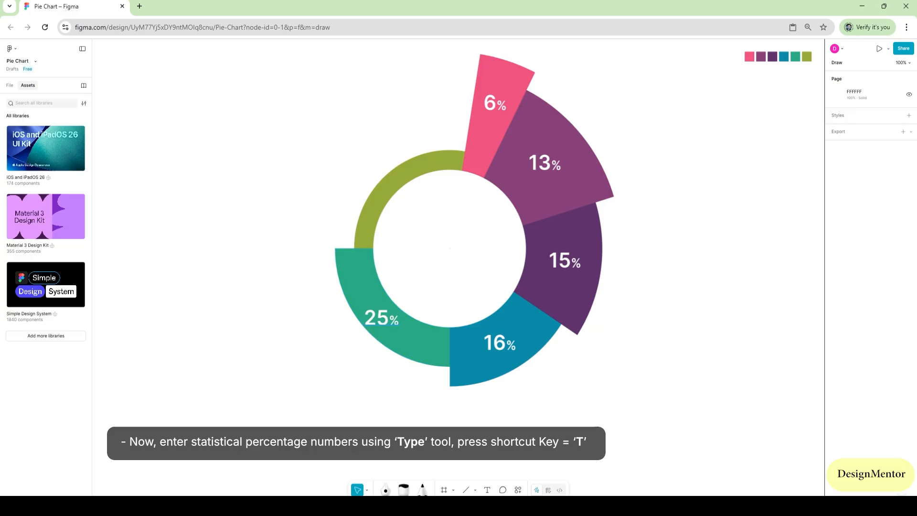
Step: Nudge the 25% label slightly right and up to center it within the green slice
click(381, 318)
key(Right)
key(Up)
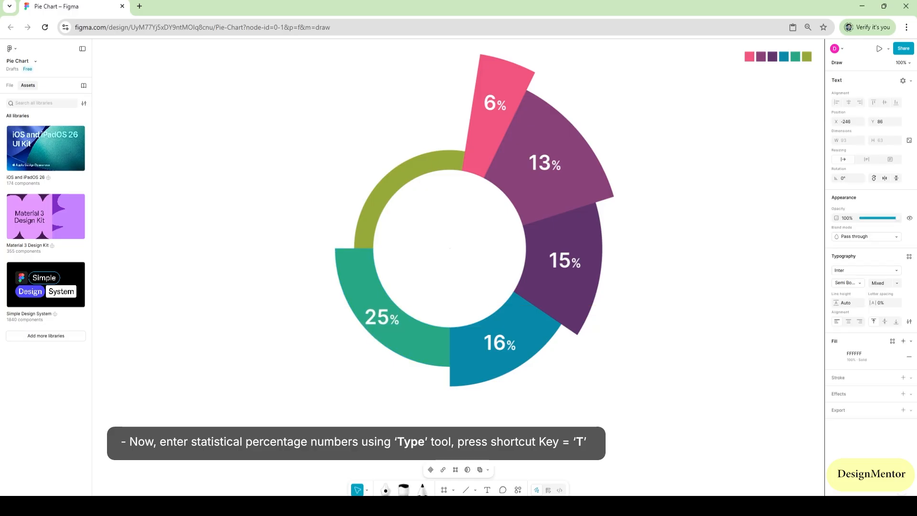
key(Down)
key(Up)
key(Escape)
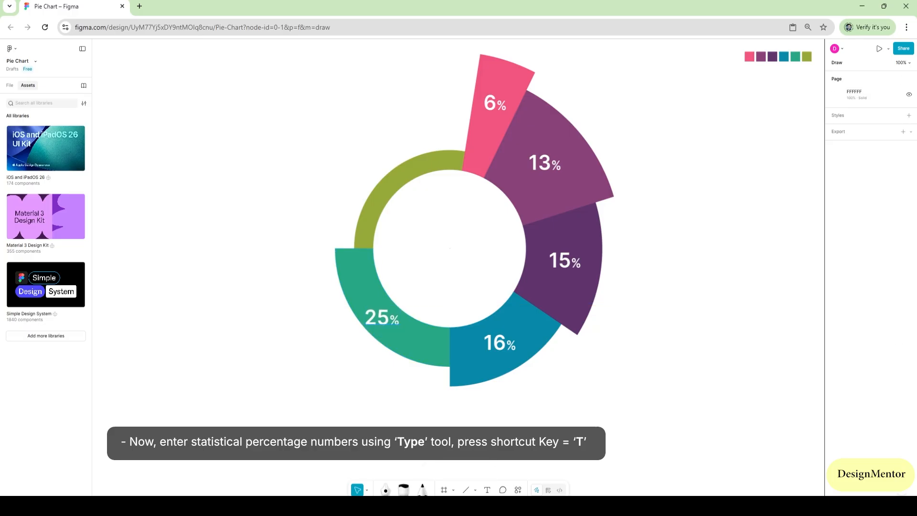
Step: Duplicate the 25% label to the blank area outside the olive slice and set the copy's fill to black (000000)
click(382, 318)
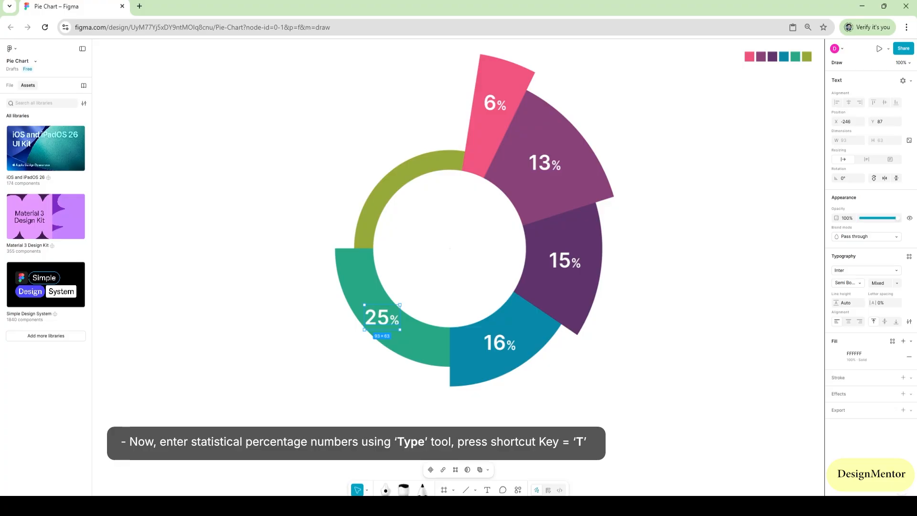
drag(382, 318, 372, 160)
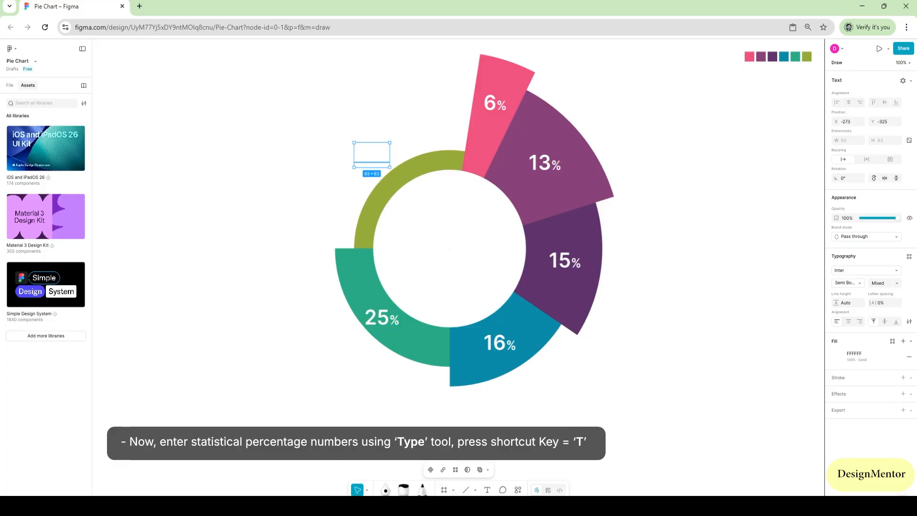
click(837, 357)
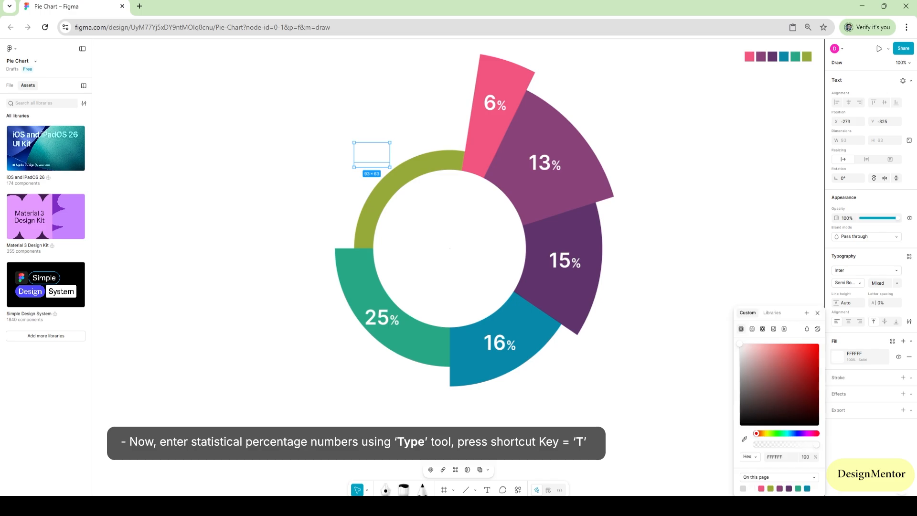
drag(759, 401, 740, 425)
Step: Change the black label's number to 27 and move it slightly left and down beside the olive slice
double_click(372, 156)
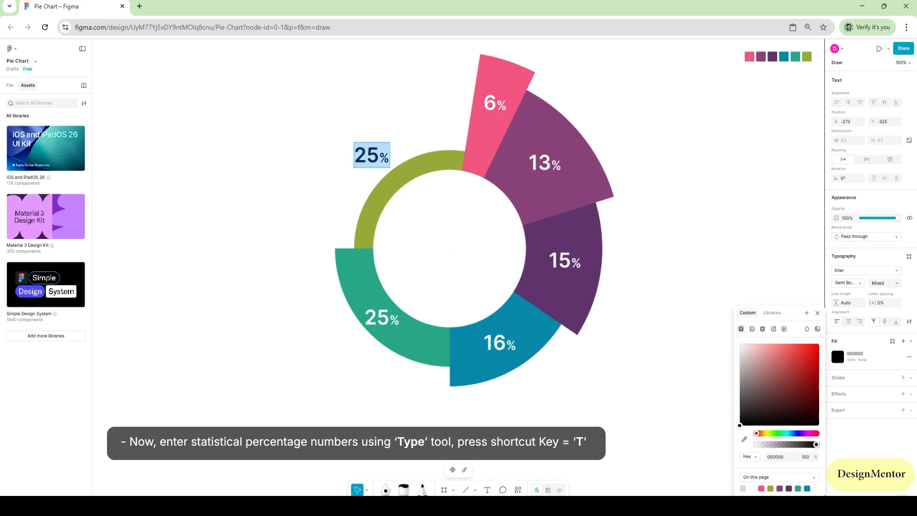
drag(367, 155, 379, 156)
text(7)
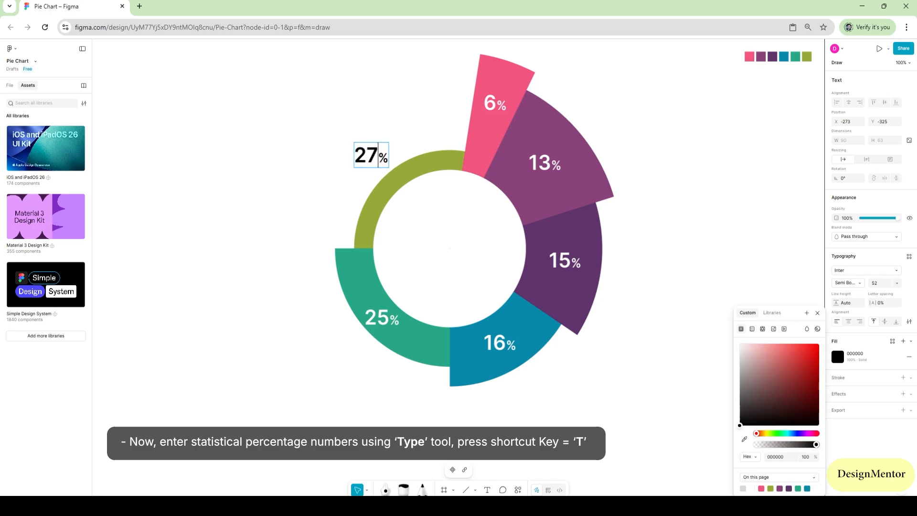
key(Escape)
key(Escape)
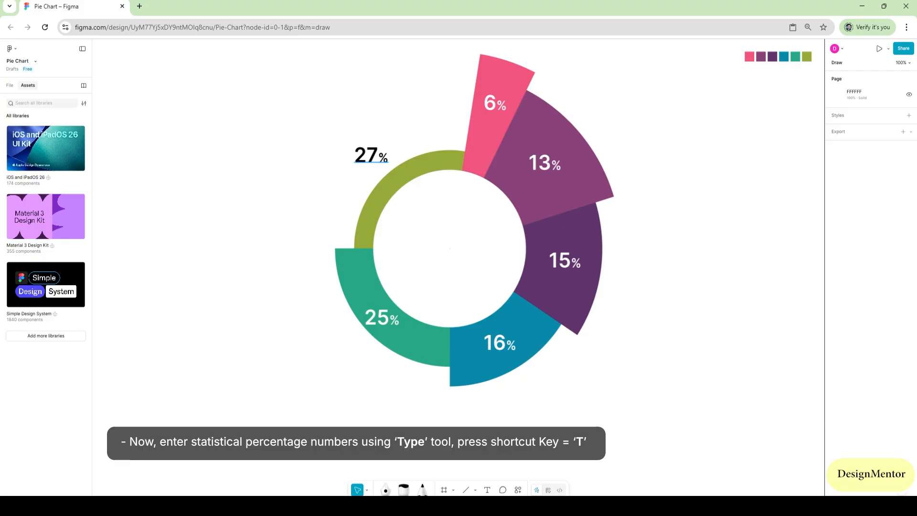
drag(372, 156, 357, 162)
key(Escape)
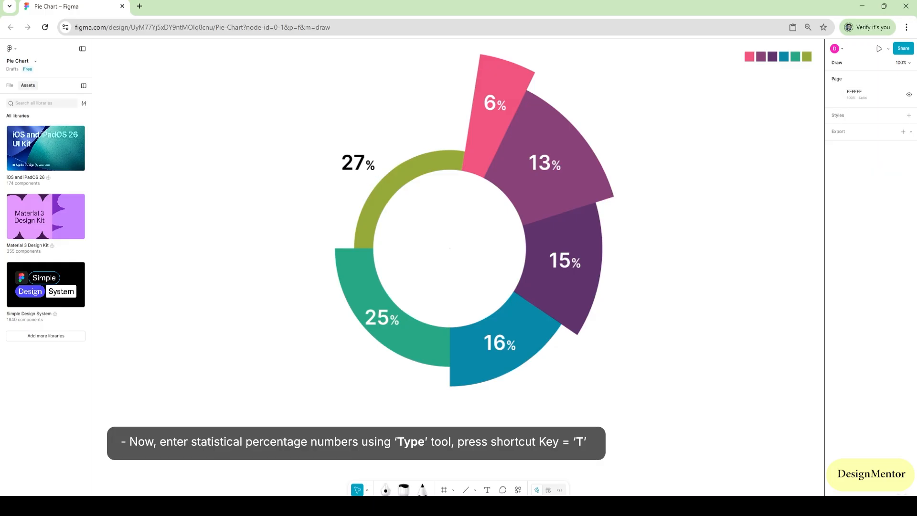